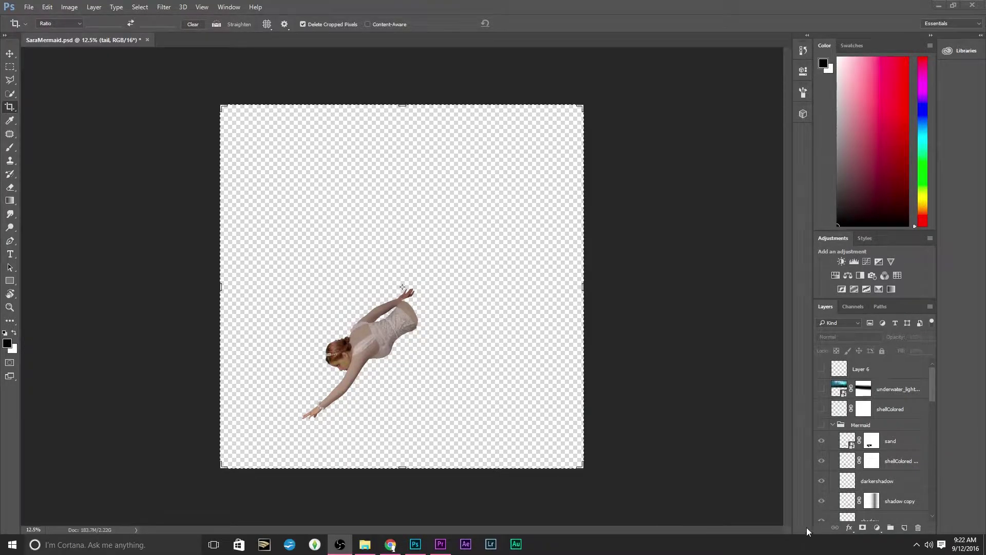
pyautogui.scroll(-10, 871, 490)
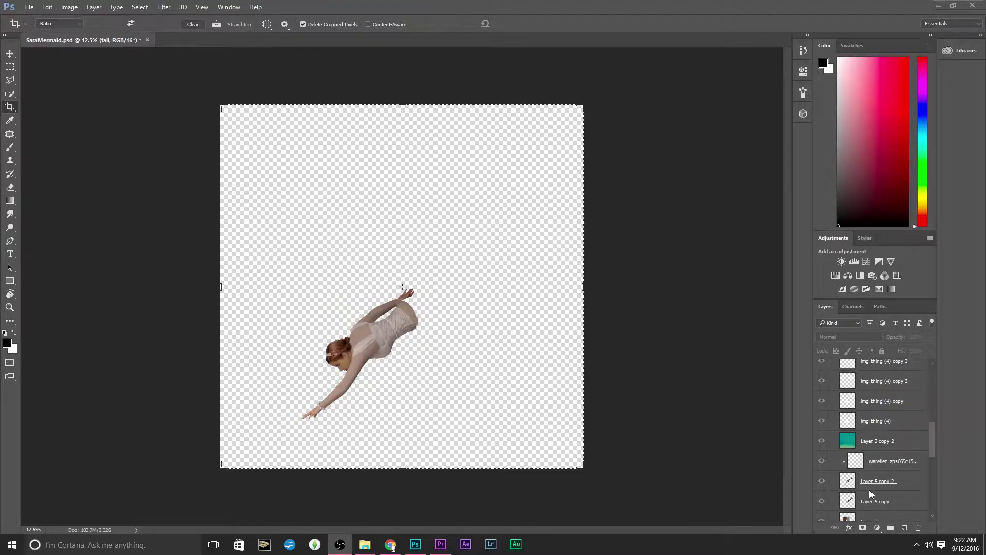
pyautogui.scroll(-5, 870, 493)
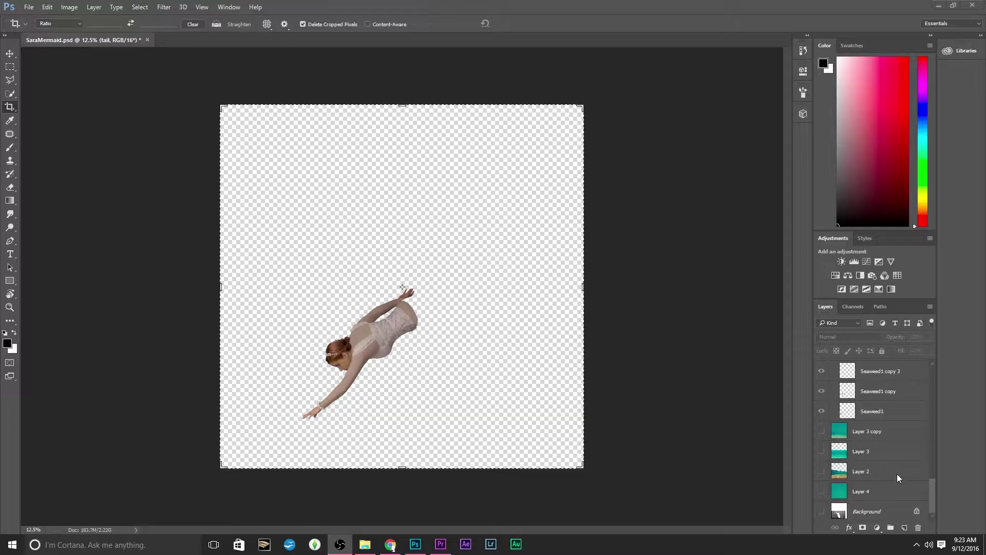
pyautogui.scroll(2, 897, 474)
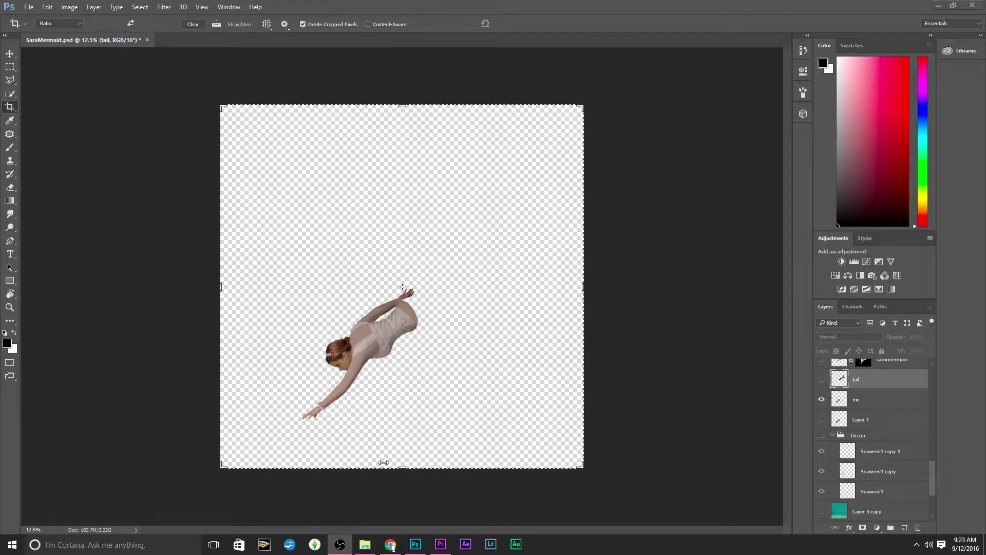
pyautogui.scroll(5, 359, 432)
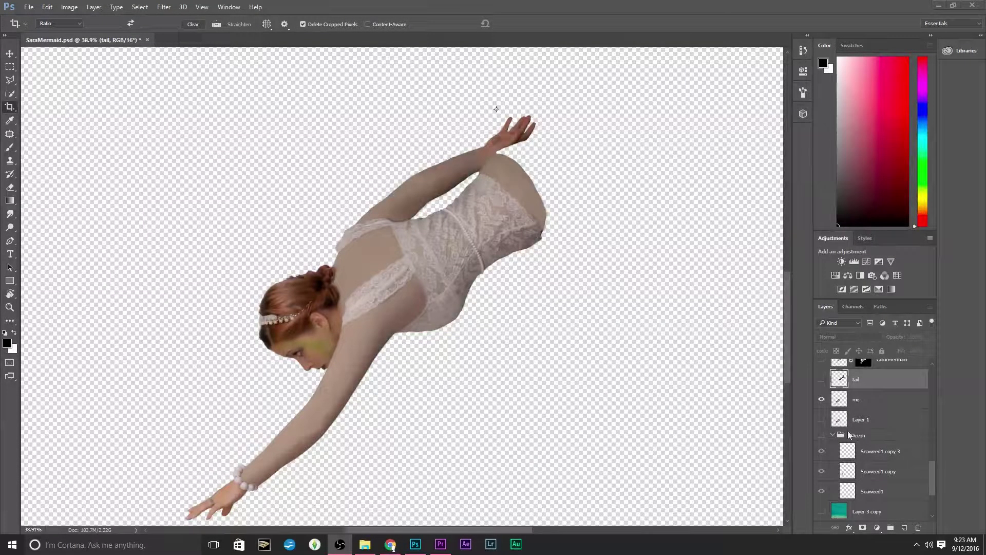
# - Swap the woman cutout for Layer 1, choose the Patch tool, then hide Layer 1 again
pyautogui.click(821, 399)
pyautogui.click(822, 419)
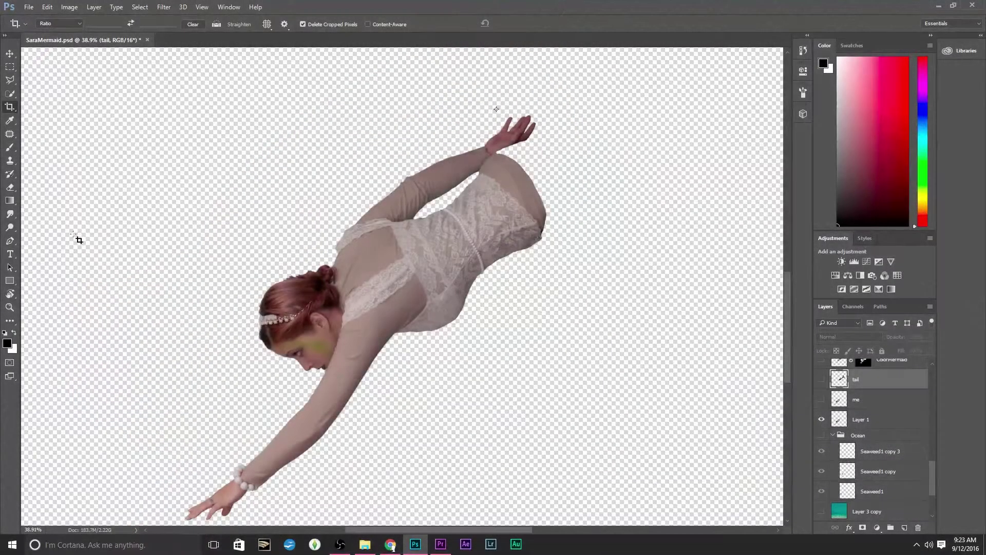
pyautogui.click(10, 134)
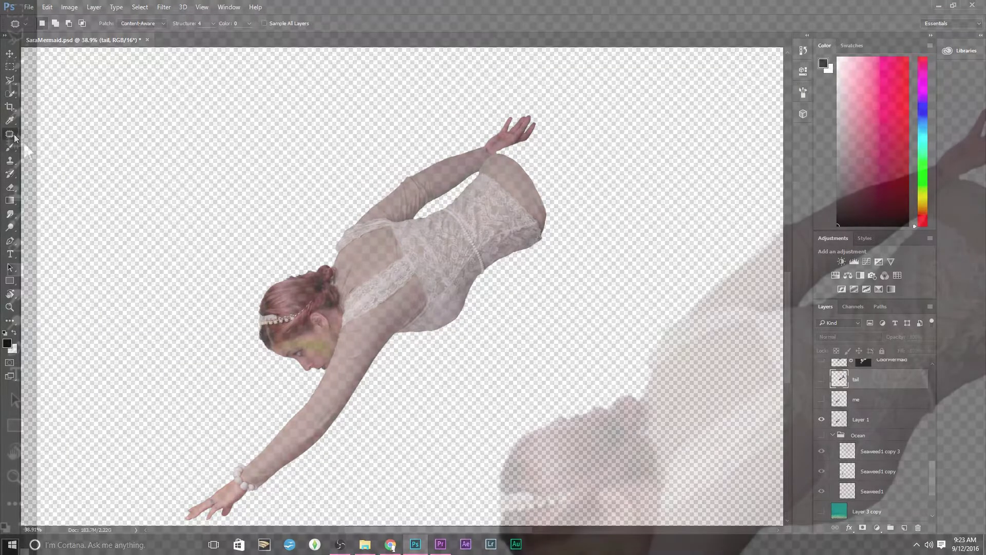
pyautogui.rightClick(13, 136)
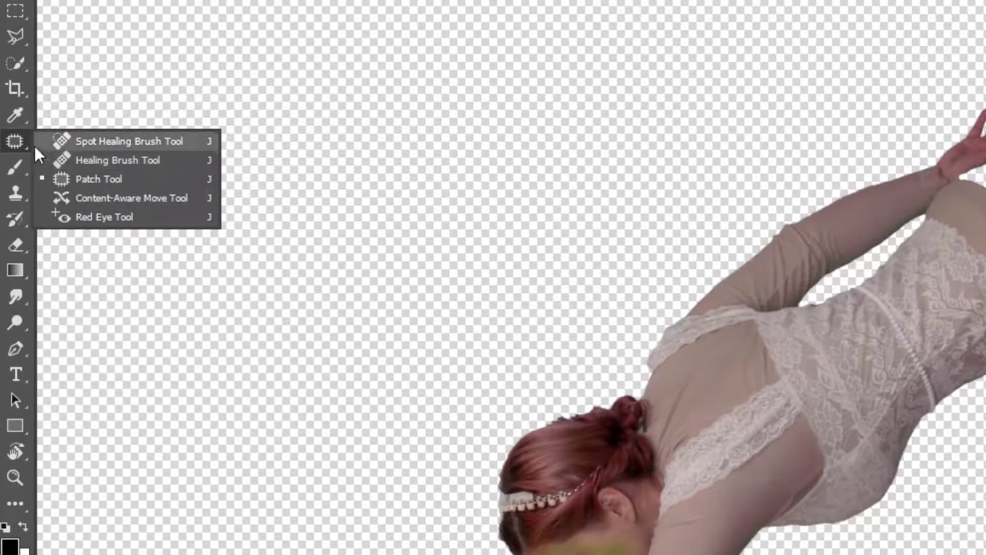
pyautogui.click(12, 133)
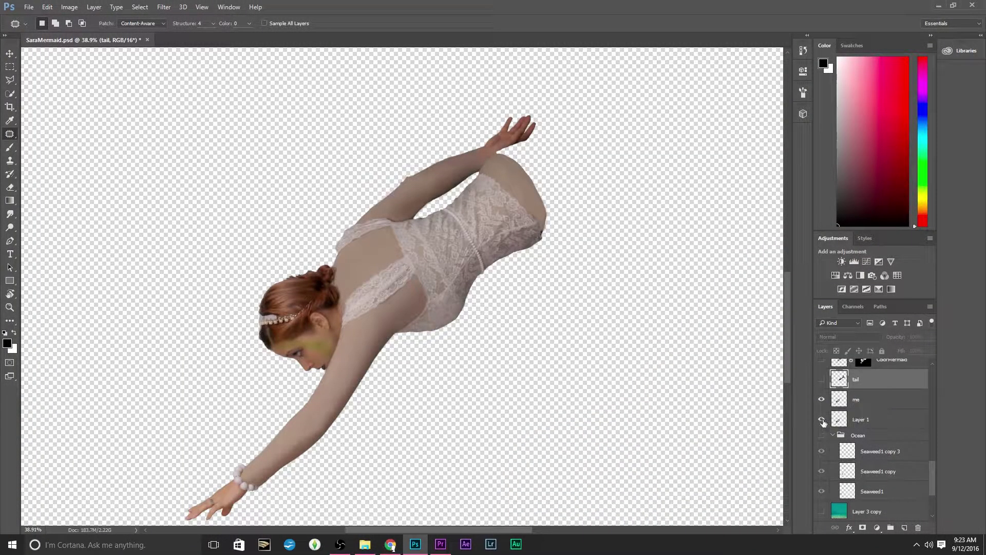
pyautogui.click(822, 420)
# - Show the tail layer and nudge it up and right so it meets the woman's waist
pyautogui.click(824, 382)
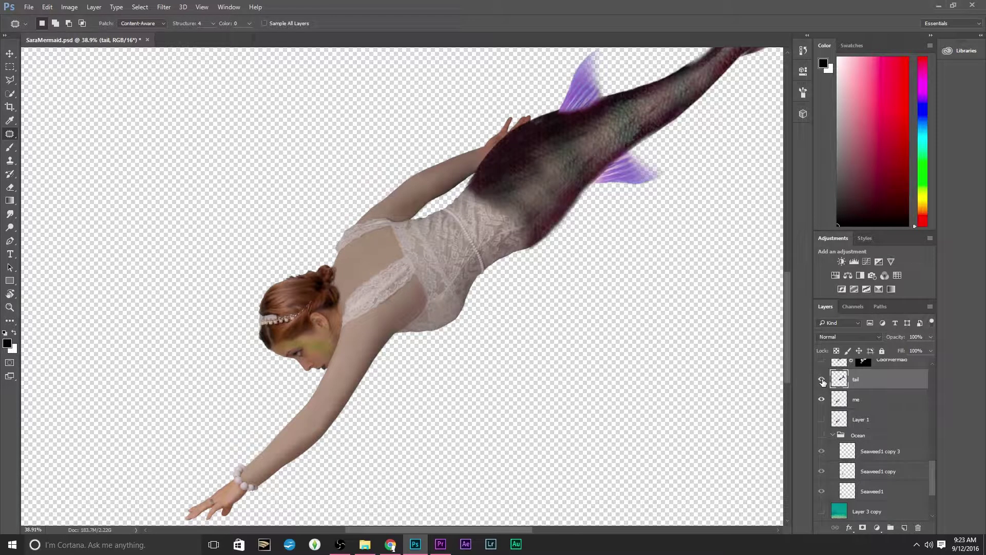
pyautogui.scroll(-2, 658, 390)
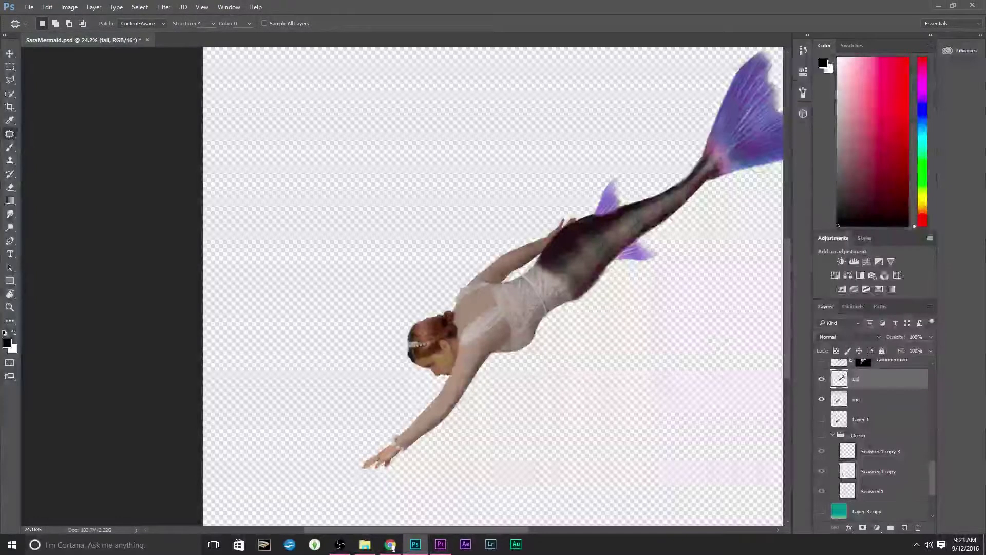
pyautogui.click(12, 55)
pyautogui.scroll(-1, 650, 349)
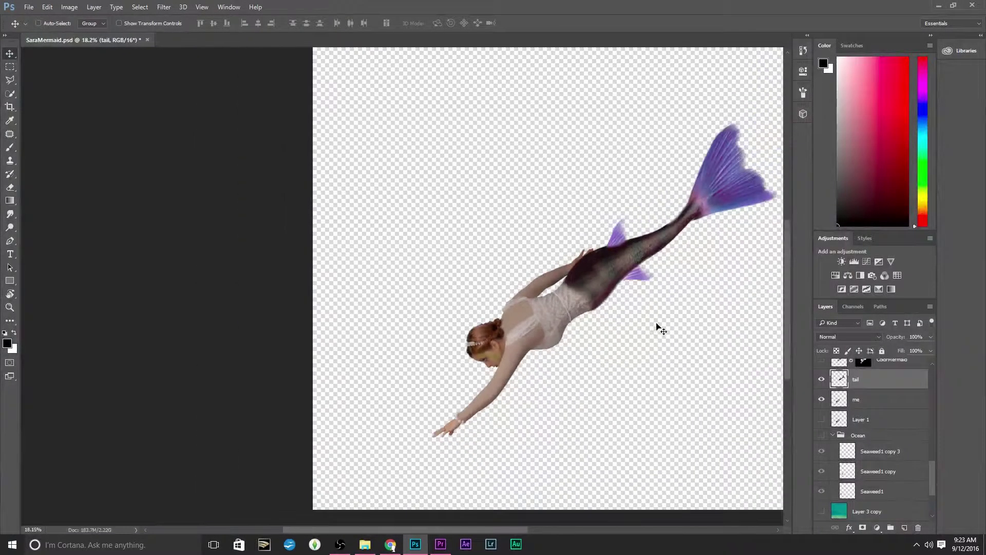
pyautogui.moveTo(668, 326); pyautogui.dragTo(688, 307)
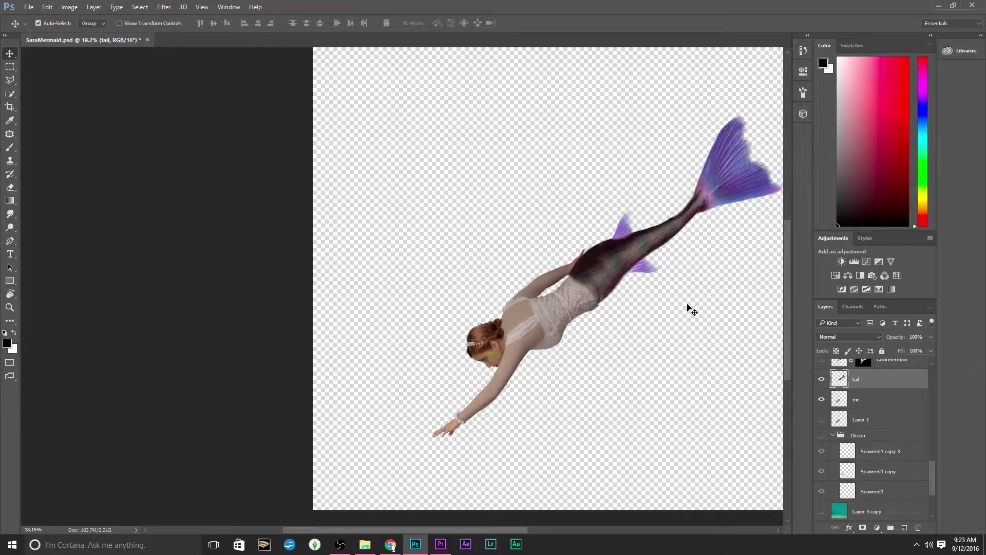
pyautogui.scroll(-1, 725, 314)
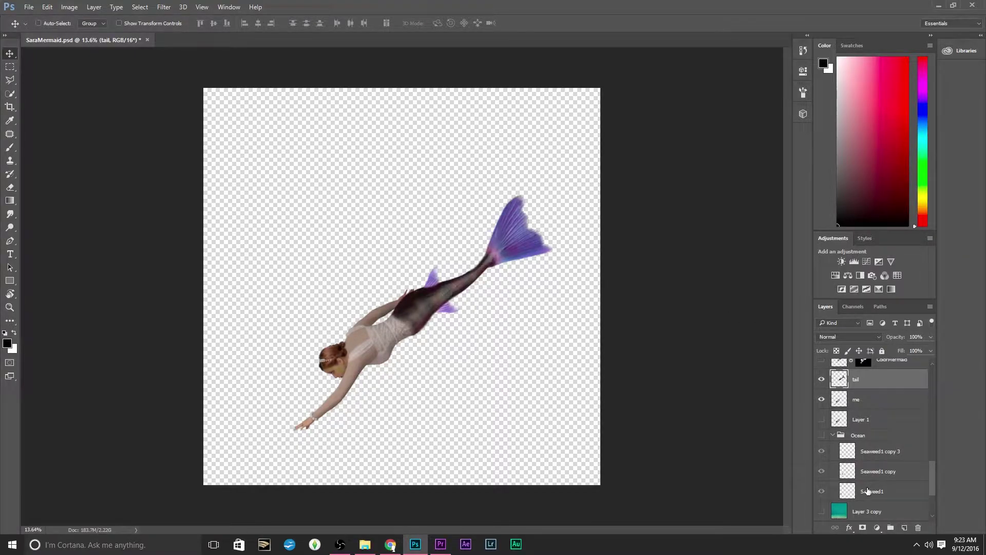
pyautogui.scroll(-2, 861, 514)
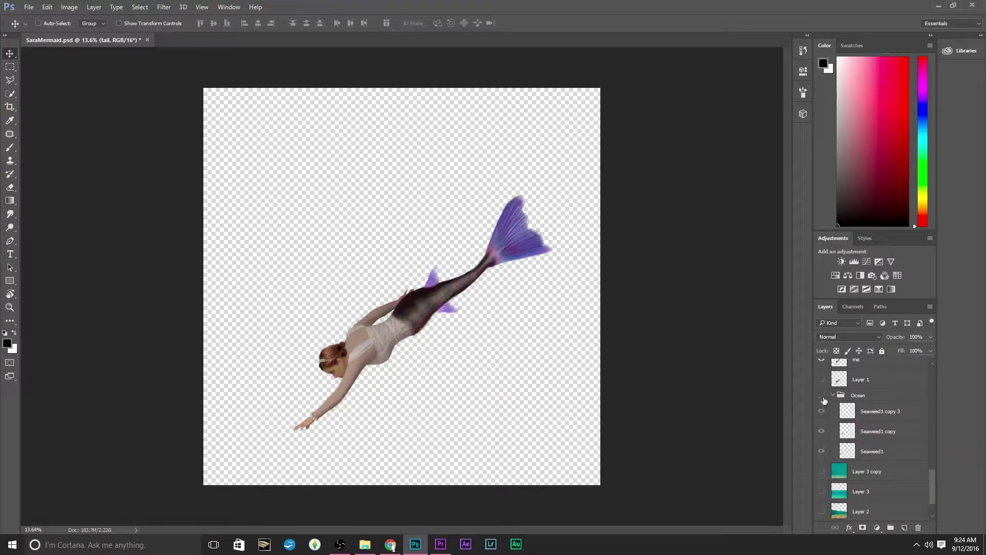
pyautogui.scroll(-2, 837, 509)
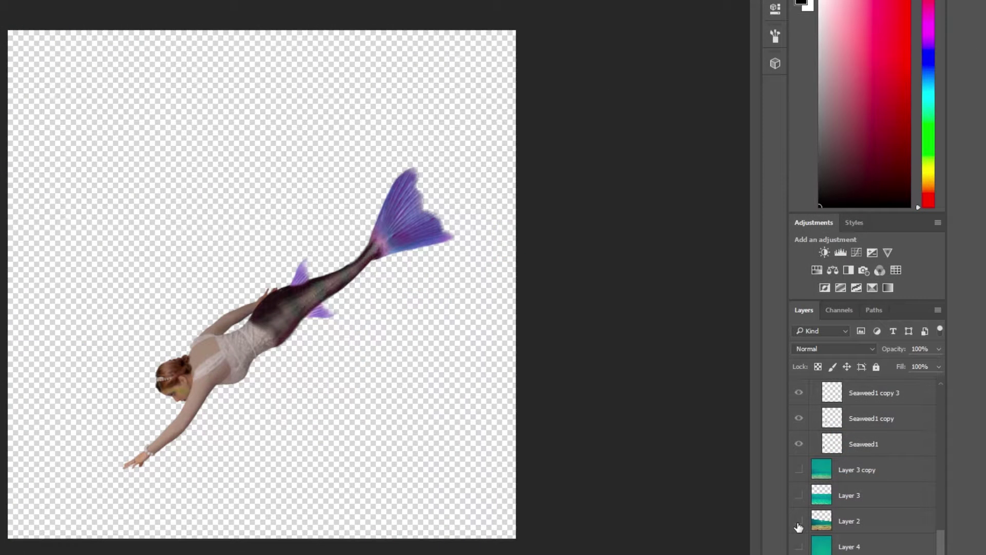
# - Show Layer 2's sandy seafloor and Layer 3's teal water, toggling Layer 3 to compare
pyautogui.click(799, 521)
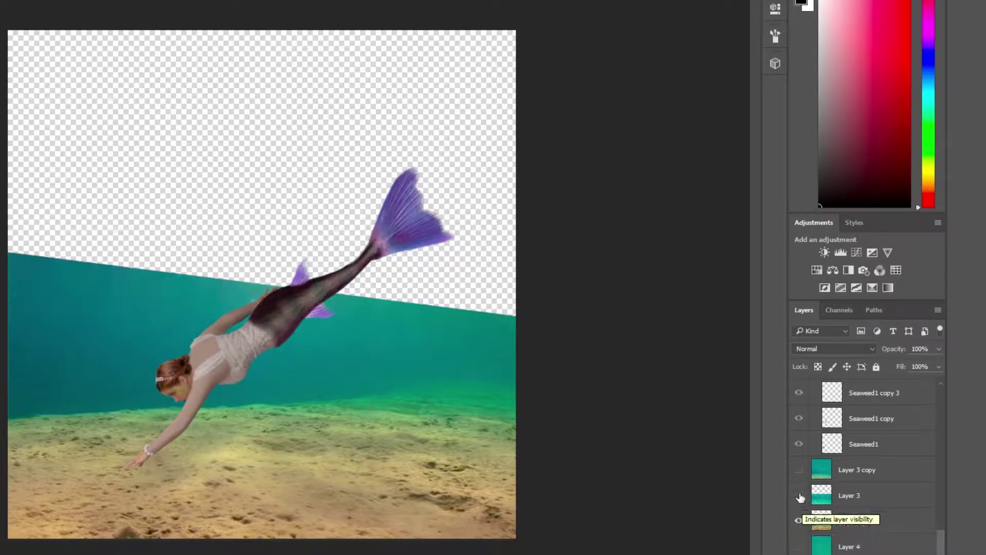
pyautogui.click(799, 496)
pyautogui.click(799, 495)
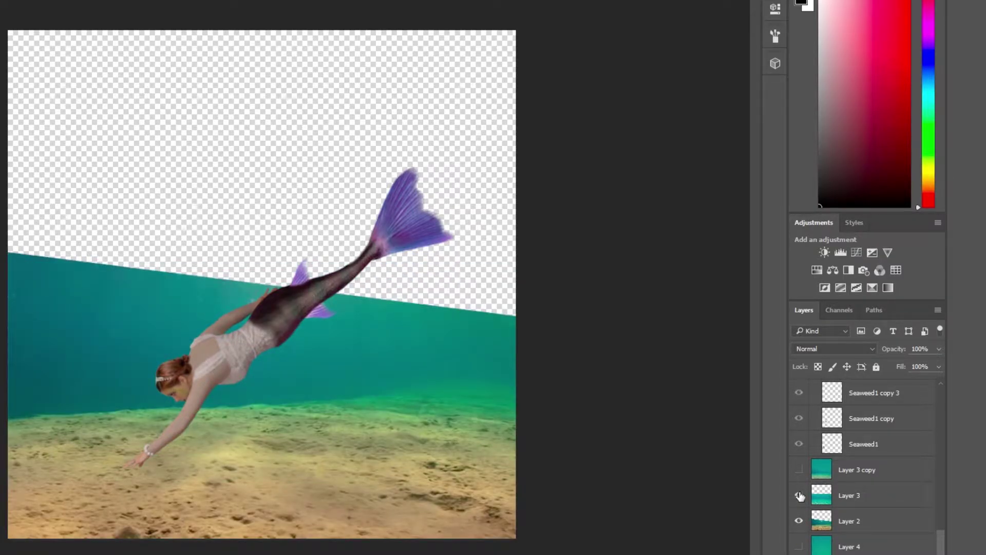
pyautogui.click(800, 496)
pyautogui.click(799, 496)
pyautogui.click(800, 496)
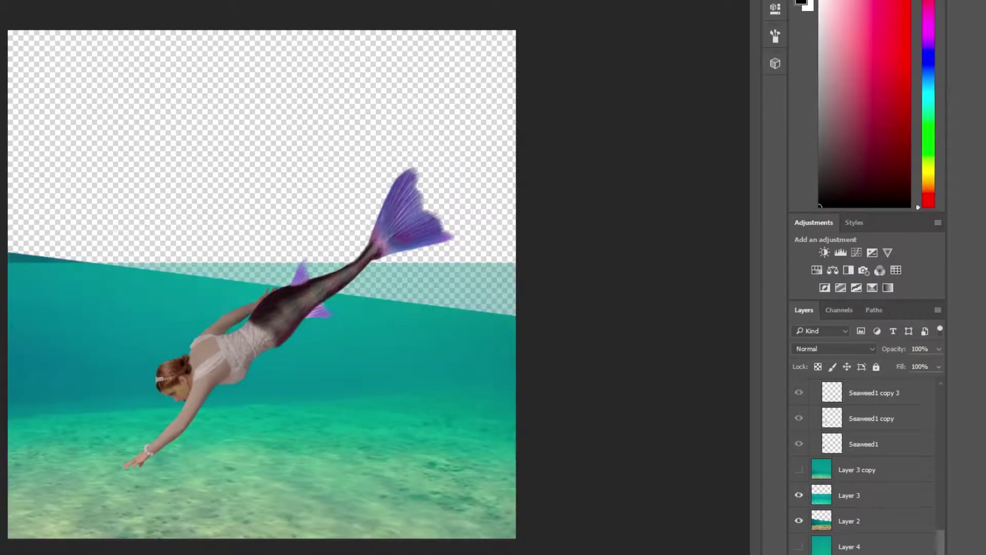
# - Try Layer 3 copy for the transparent top, then use Layer 4's teal water instead
pyautogui.click(799, 470)
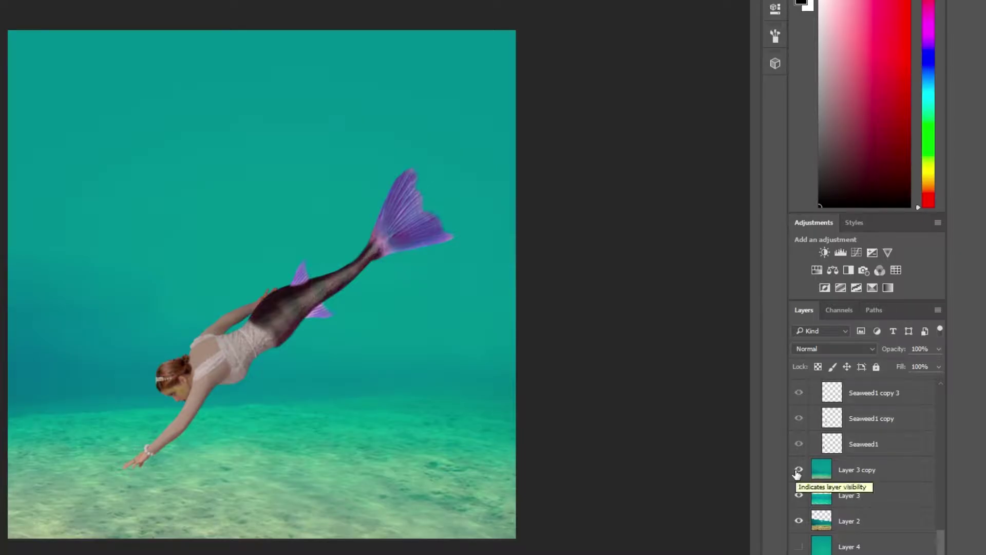
pyautogui.click(799, 470)
pyautogui.click(799, 547)
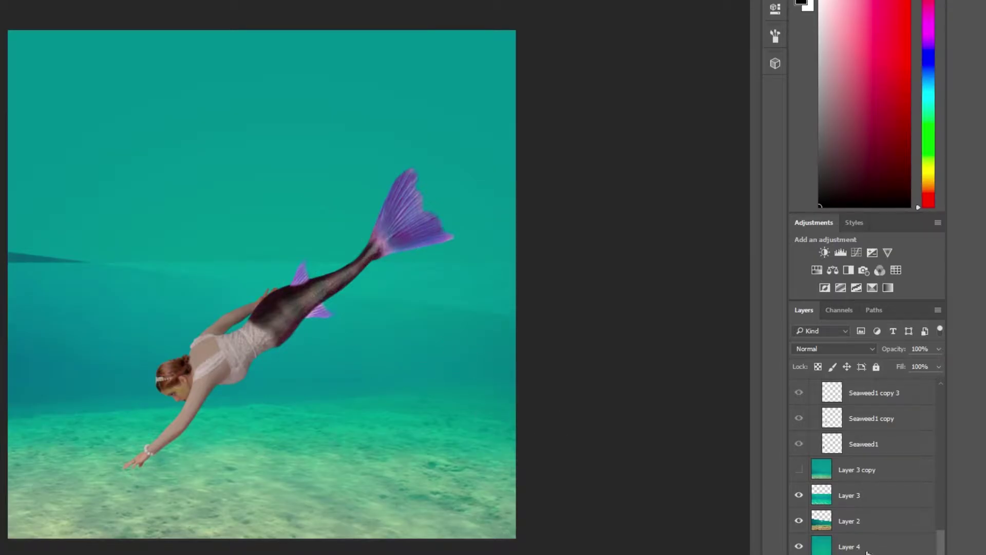
# - Turn Layer 3 copy on to cover the dark streak, comparing before and after
pyautogui.click(799, 470)
pyautogui.click(799, 471)
pyautogui.click(800, 471)
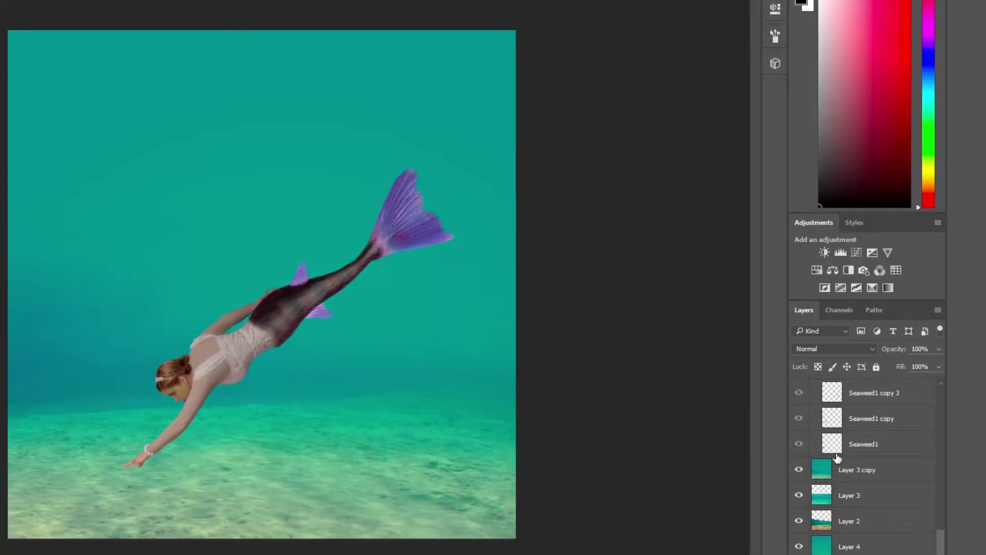
# - Reveal the Ocean group's seaweed clumps on the seafloor
pyautogui.scroll(3, 851, 470)
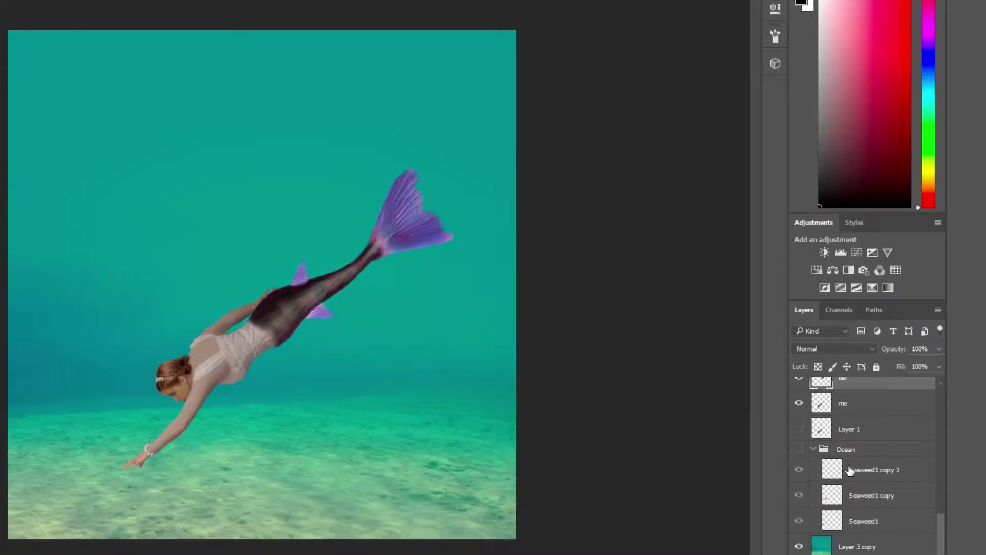
pyautogui.click(800, 450)
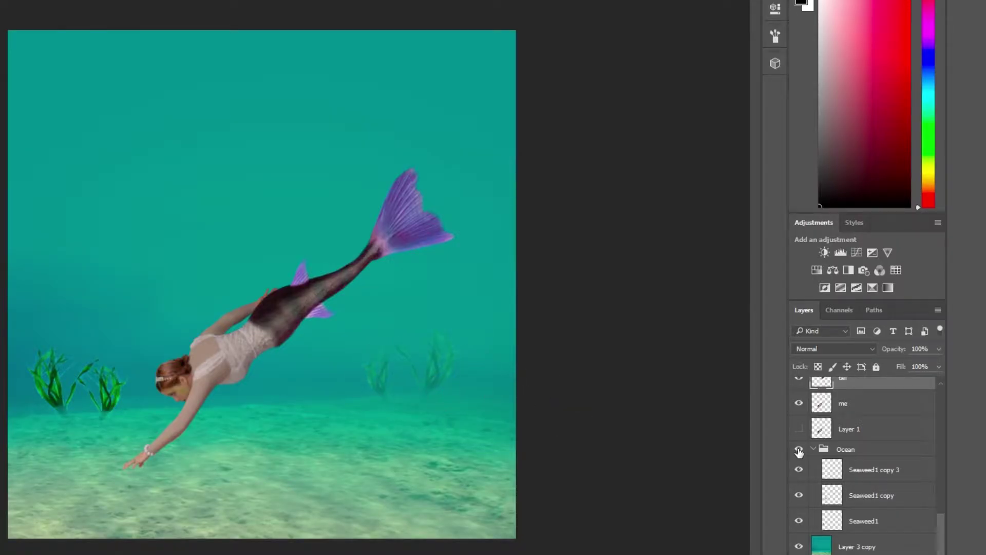
pyautogui.scroll(3, 801, 447)
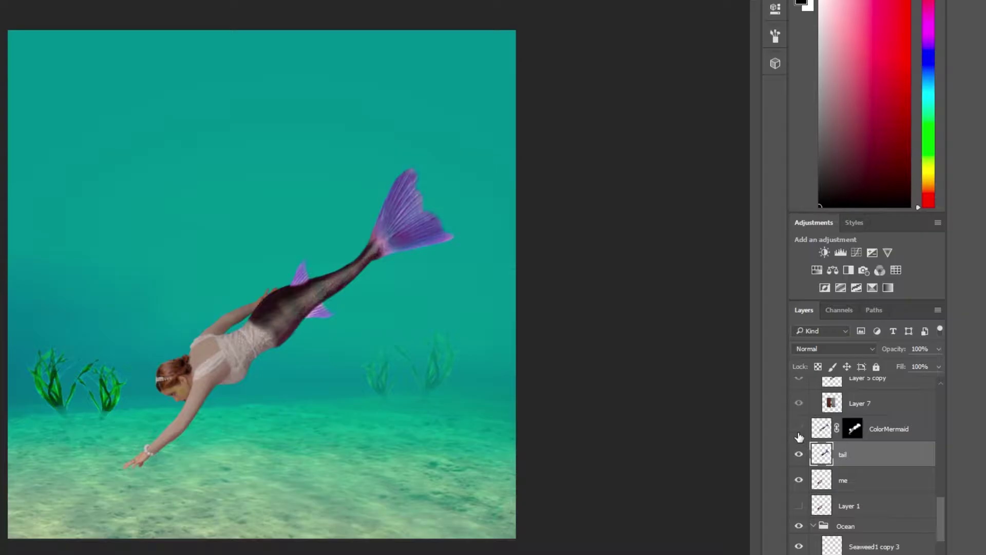
# - Preview the ColorMermaid tail and the Mermaid group, leaving both hidden
pyautogui.click(799, 430)
pyautogui.click(798, 431)
pyautogui.scroll(6, 799, 434)
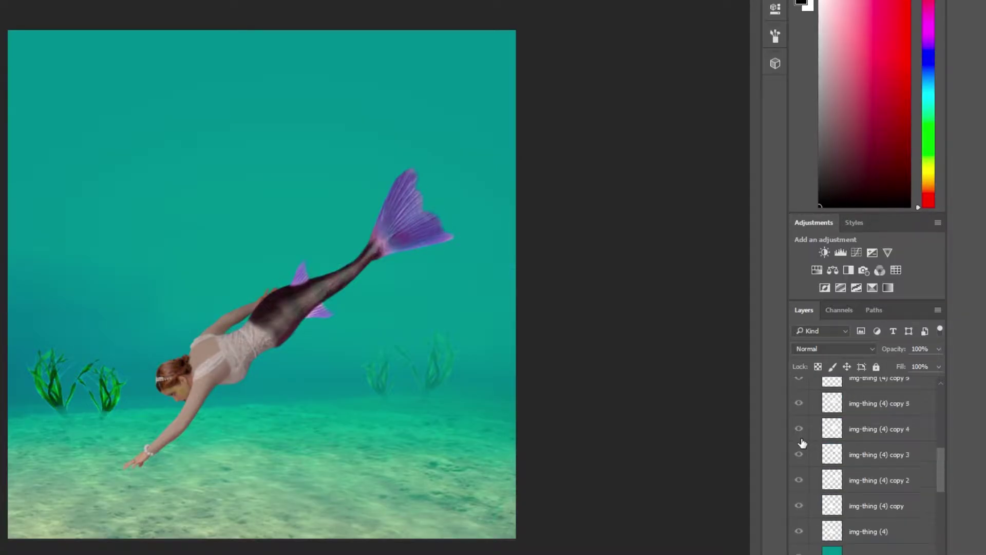
pyautogui.scroll(5, 803, 443)
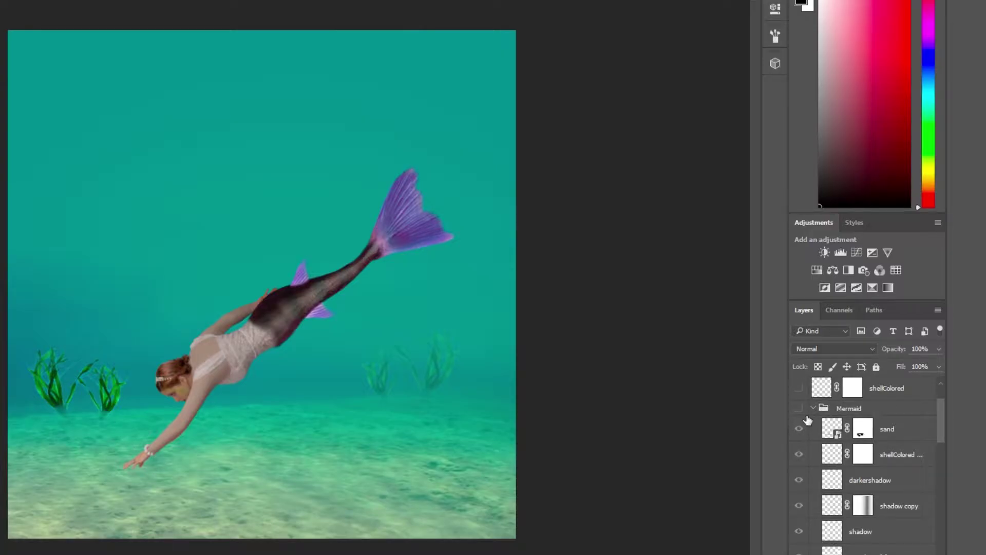
pyautogui.click(799, 409)
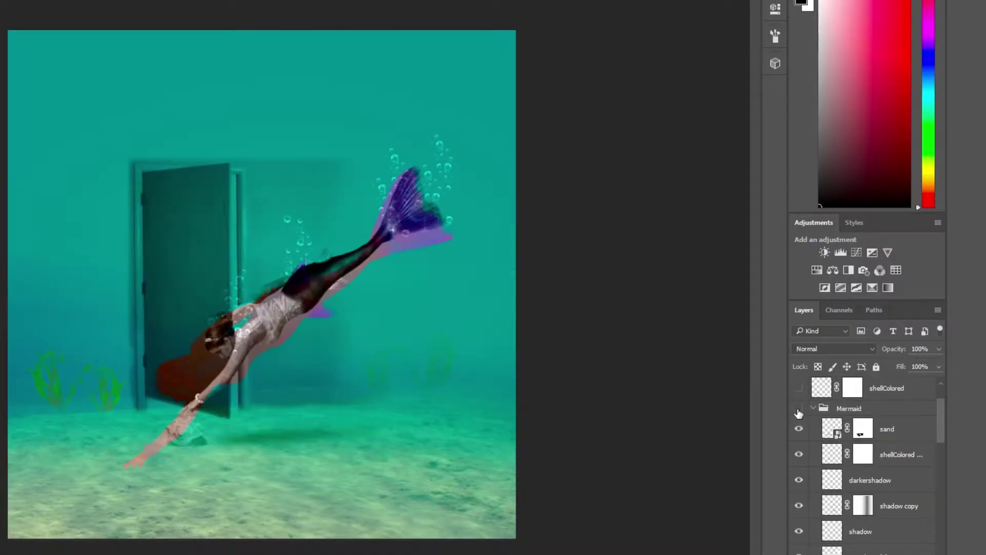
pyautogui.click(799, 411)
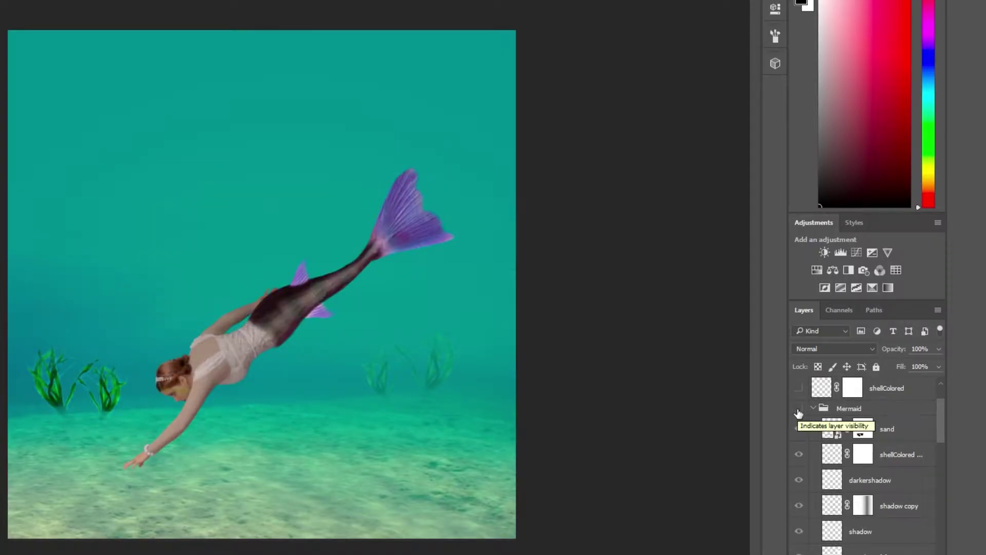
# - Show the shellColored layer and hide the tail and mermaid body layers
pyautogui.scroll(2, 799, 411)
pyautogui.click(800, 440)
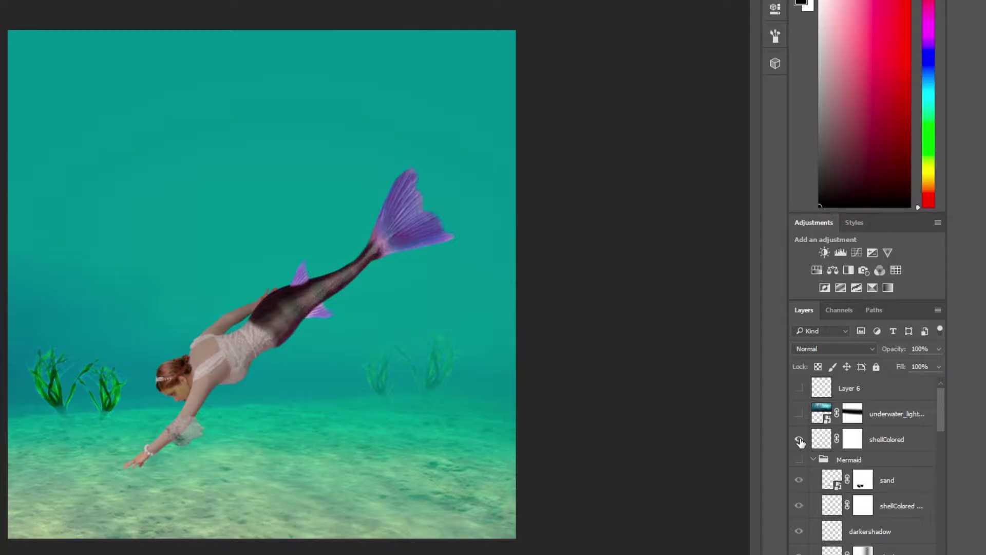
pyautogui.scroll(-8, 799, 441)
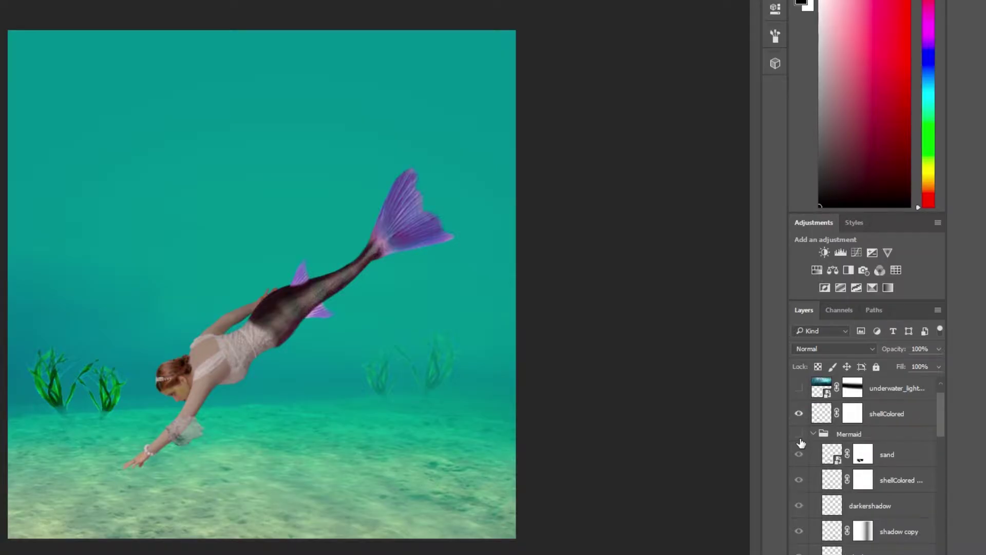
pyautogui.scroll(-2, 827, 550)
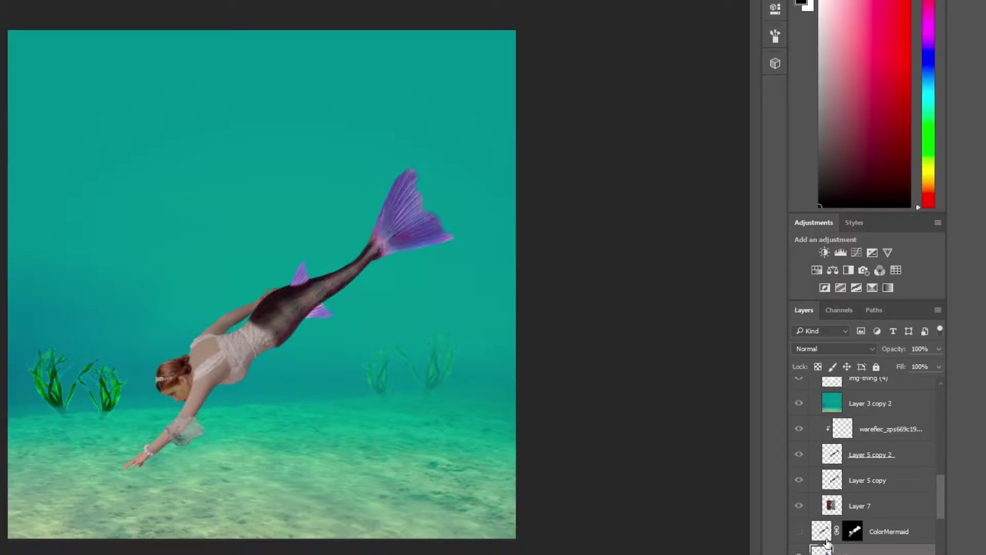
pyautogui.scroll(-4, 807, 540)
pyautogui.moveTo(799, 538); pyautogui.dragTo(799, 554)
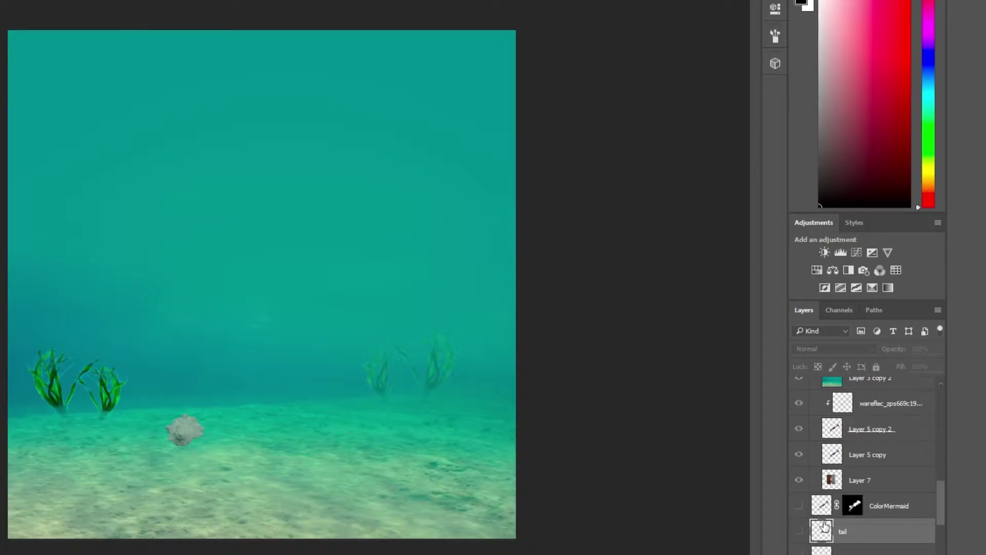
pyautogui.scroll(2, 825, 526)
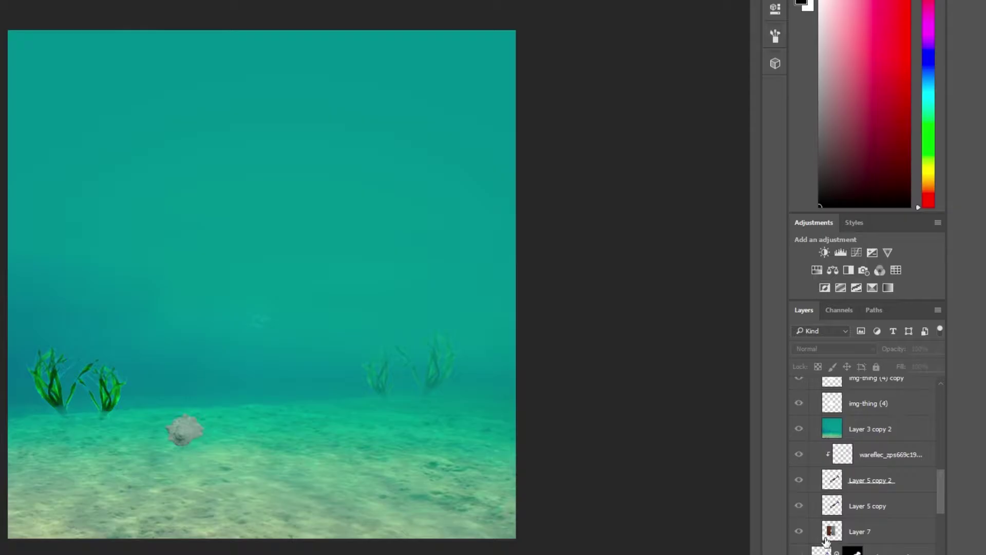
pyautogui.scroll(8, 823, 525)
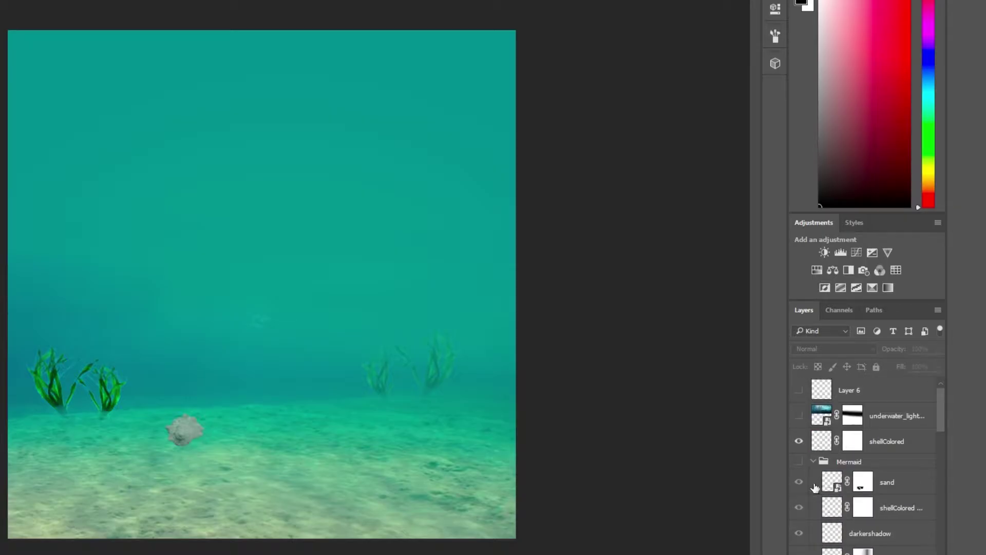
# - Turn the Mermaid group back on and toggle the sand layer off and on to compare
pyautogui.click(799, 462)
pyautogui.scroll(-1, 799, 463)
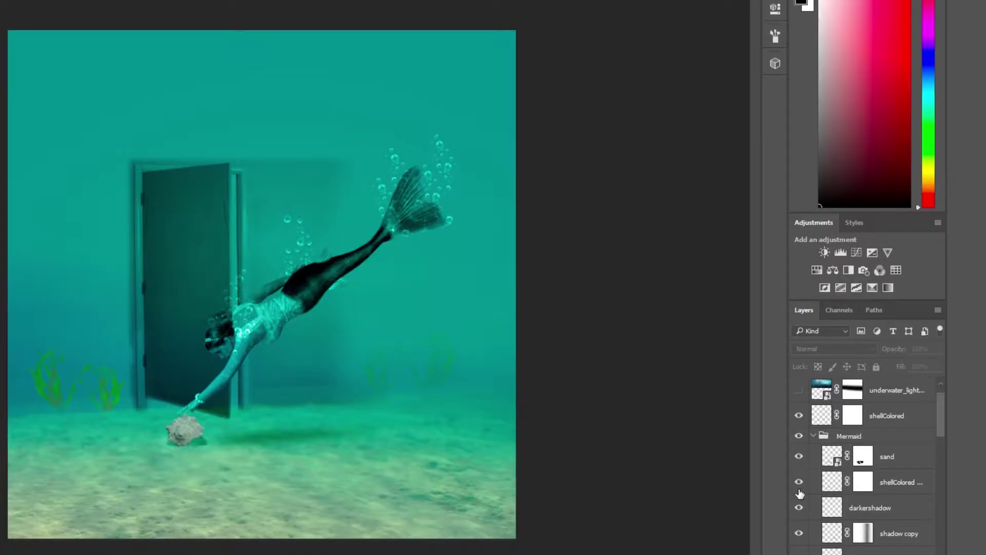
pyautogui.click(799, 457)
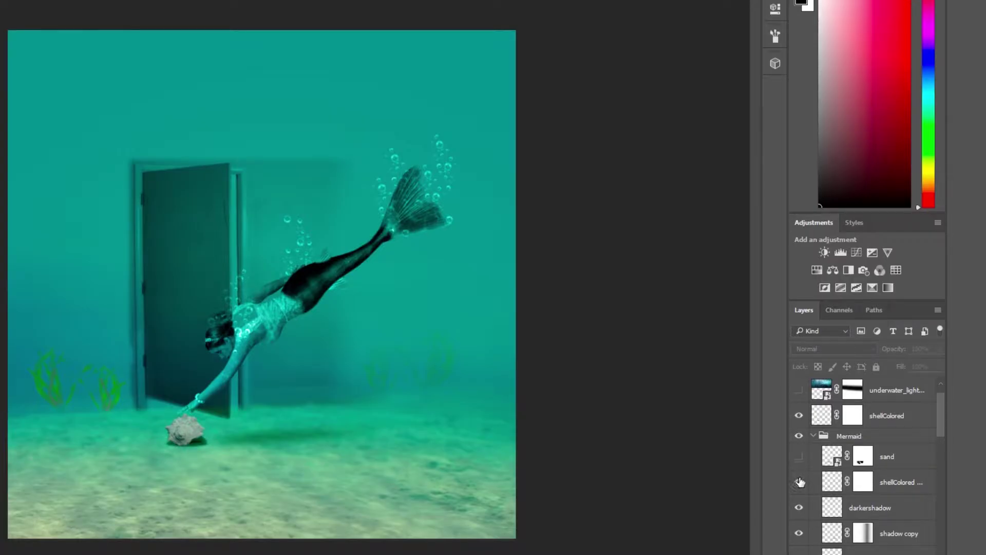
pyautogui.click(798, 457)
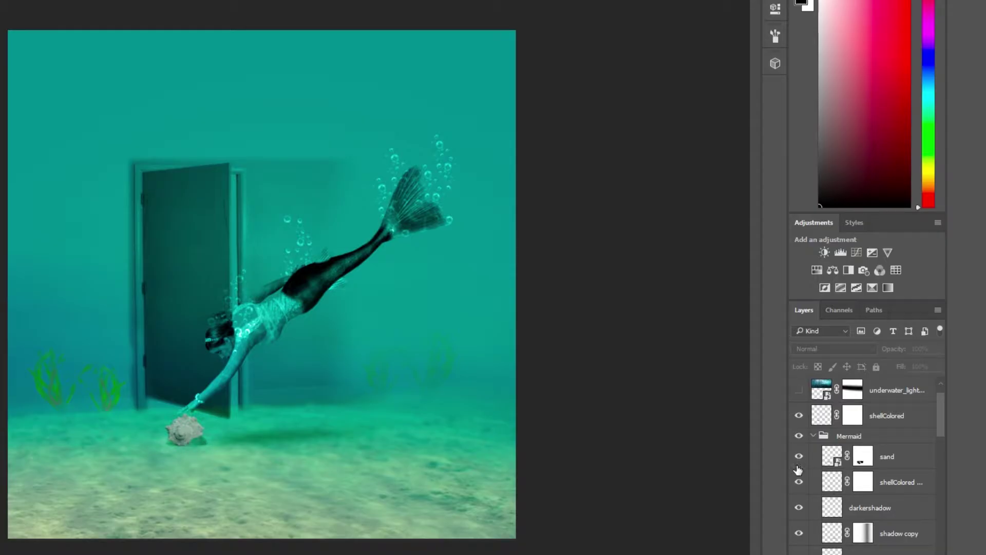
pyautogui.scroll(-5, 798, 478)
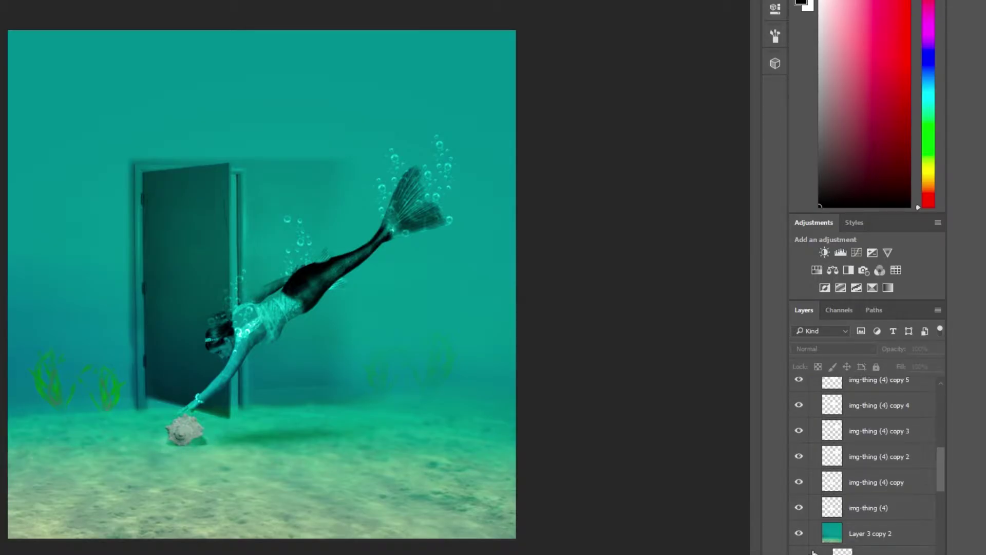
pyautogui.scroll(-3, 813, 552)
pyautogui.scroll(-2, 869, 466)
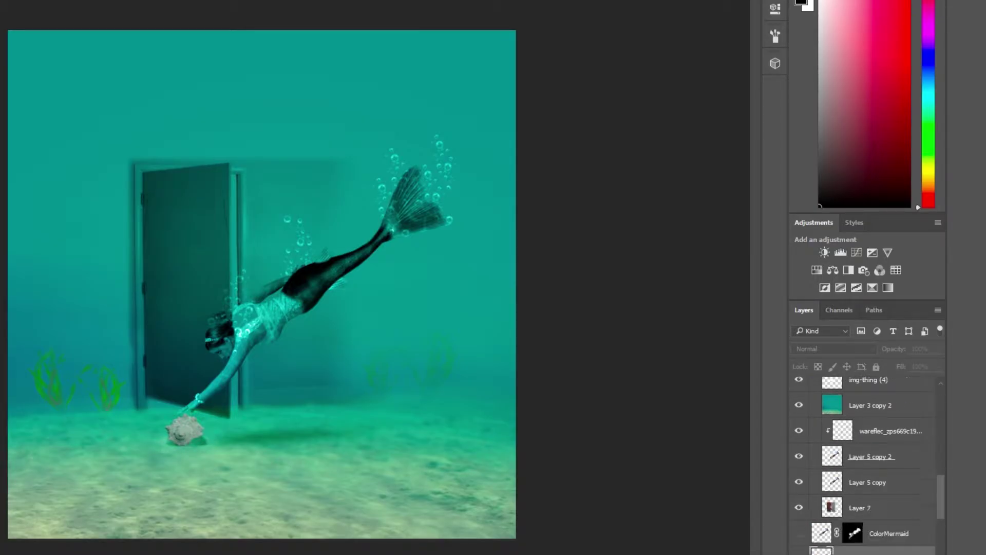
# - Hide the layers from img-thing (4) to Layer 5 copy, then show only Layer 5 copy
pyautogui.moveTo(799, 380); pyautogui.dragTo(799, 482)
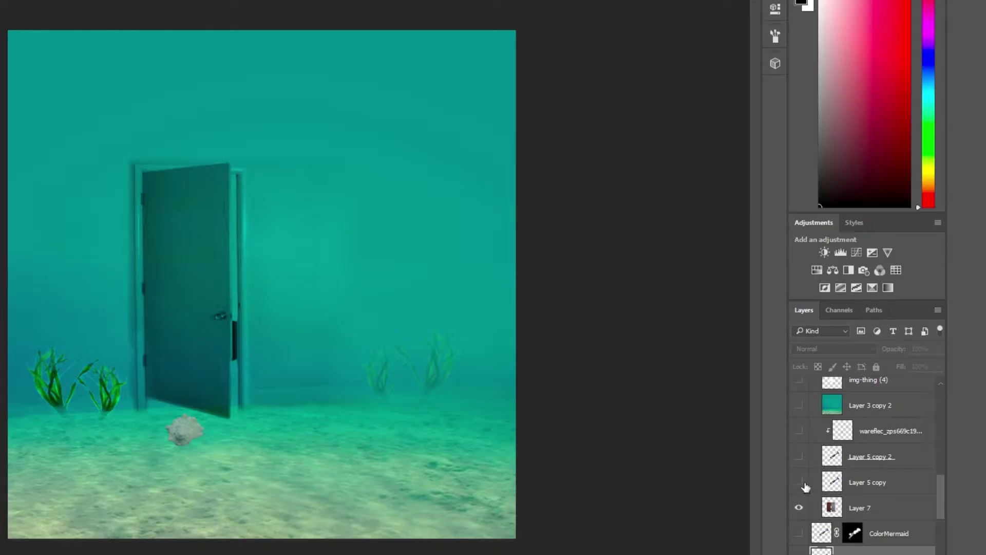
pyautogui.click(800, 483)
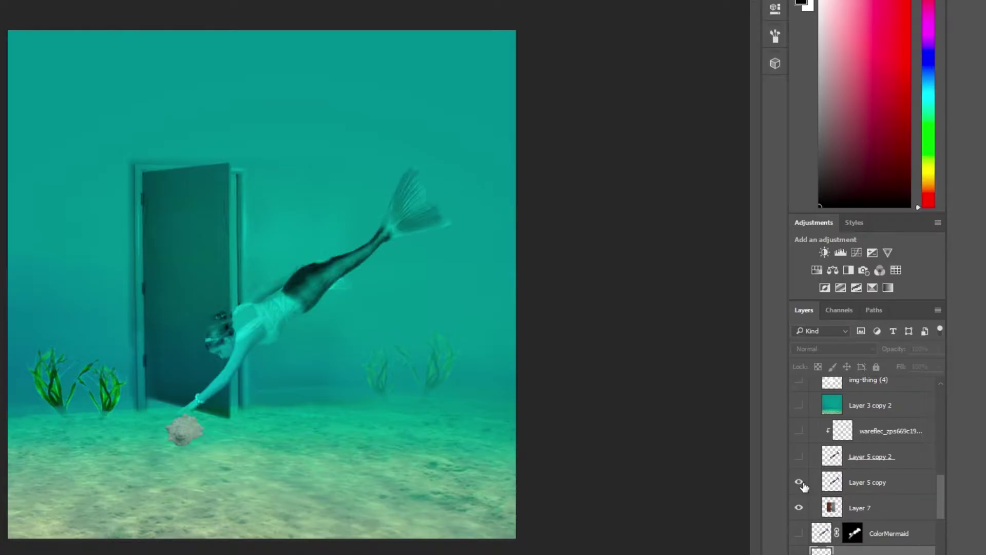
# - Keep Layer 5 copy on Luminosity, then show and select the Overlay Layer 5 copy 2
pyautogui.click(843, 488)
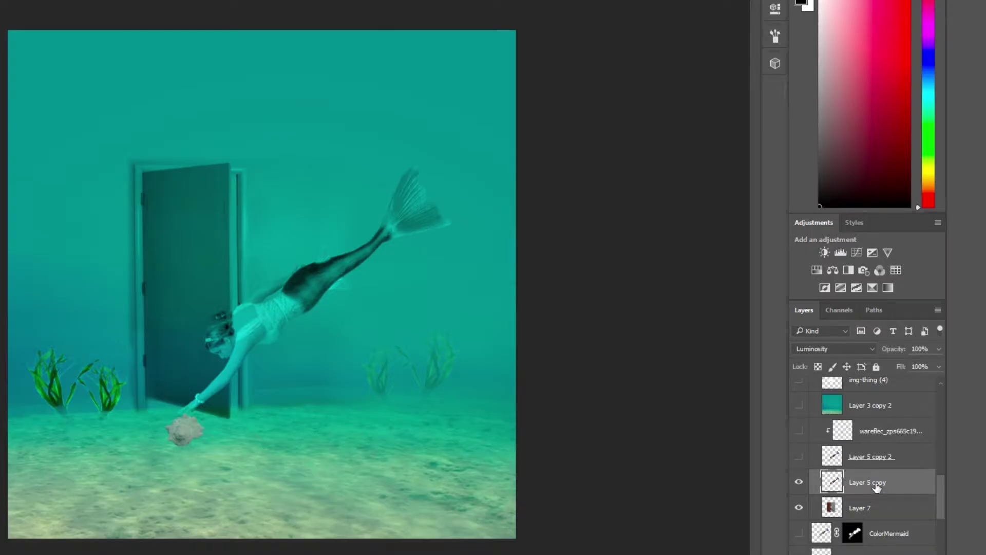
pyautogui.scroll(-3, 876, 491)
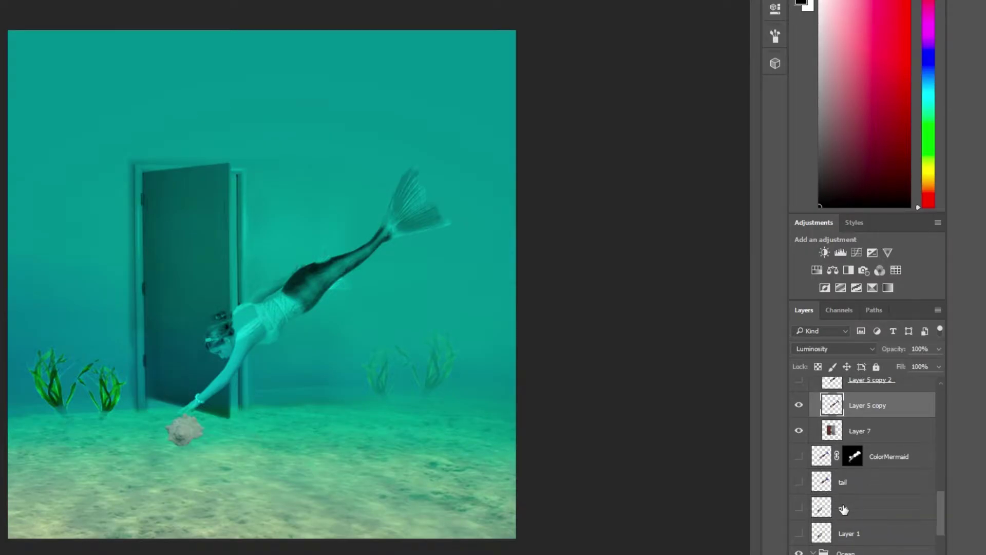
pyautogui.scroll(3, 845, 513)
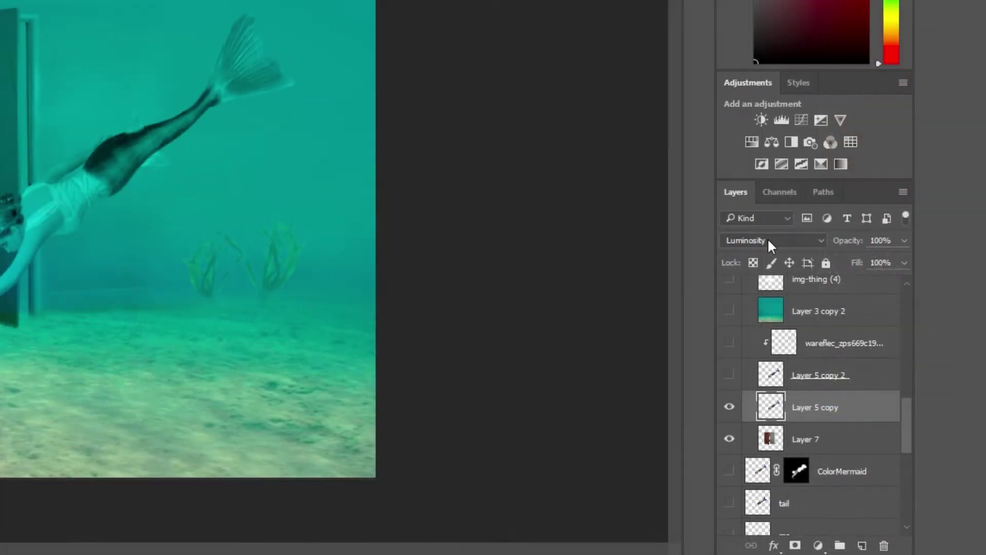
pyautogui.click(832, 351)
pyautogui.click(770, 244)
pyautogui.click(728, 375)
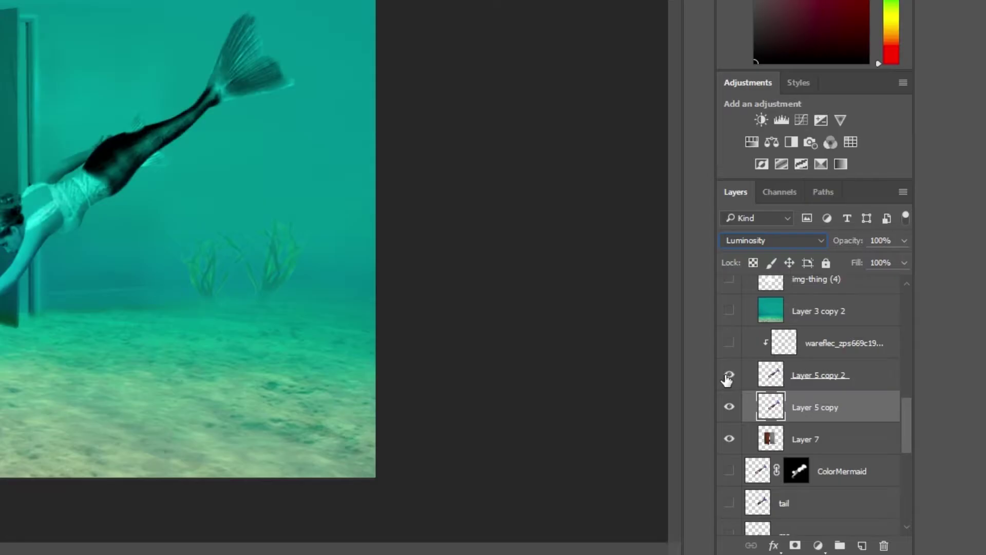
pyautogui.click(805, 379)
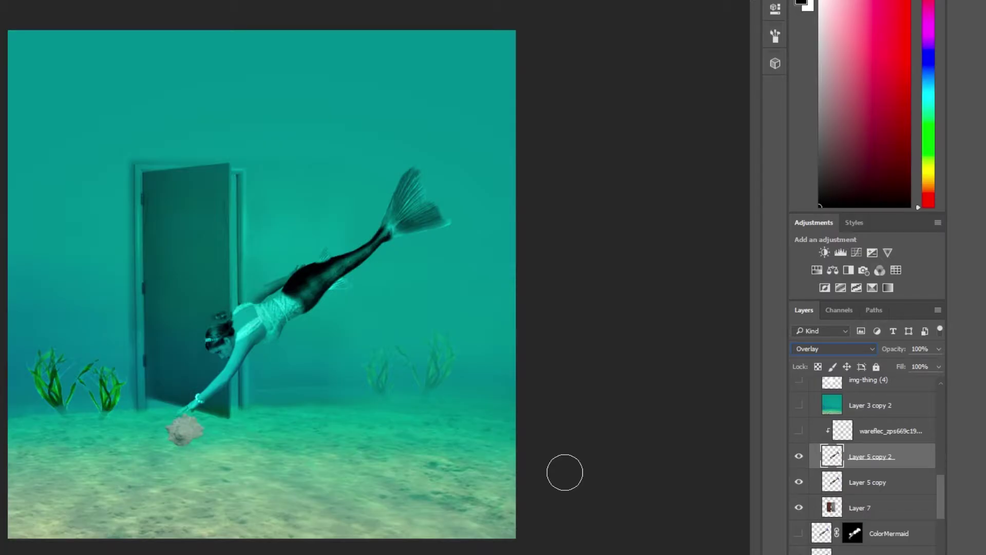
# - Show the wareflec reflection layer and toggle Layer 3 copy 2's teal tint to compare
pyautogui.click(799, 431)
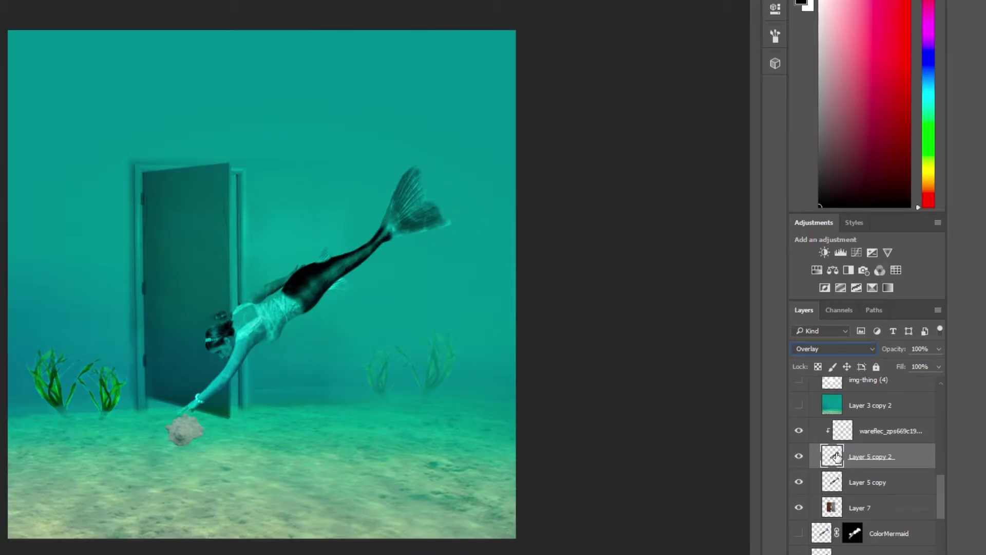
pyautogui.click(798, 406)
pyautogui.click(798, 406)
pyautogui.click(798, 406)
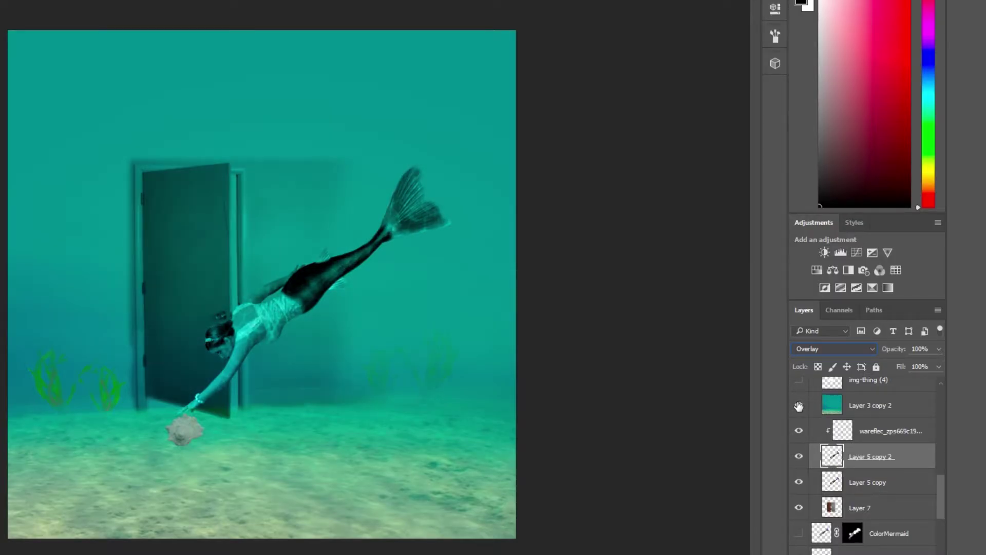
pyautogui.click(798, 406)
pyautogui.click(798, 406)
pyautogui.click(799, 406)
pyautogui.click(798, 406)
pyautogui.click(798, 406)
pyautogui.click(798, 406)
# - Select the Soft Light Layer 3 copy 2, compare once more, and leave it visible
pyautogui.click(829, 407)
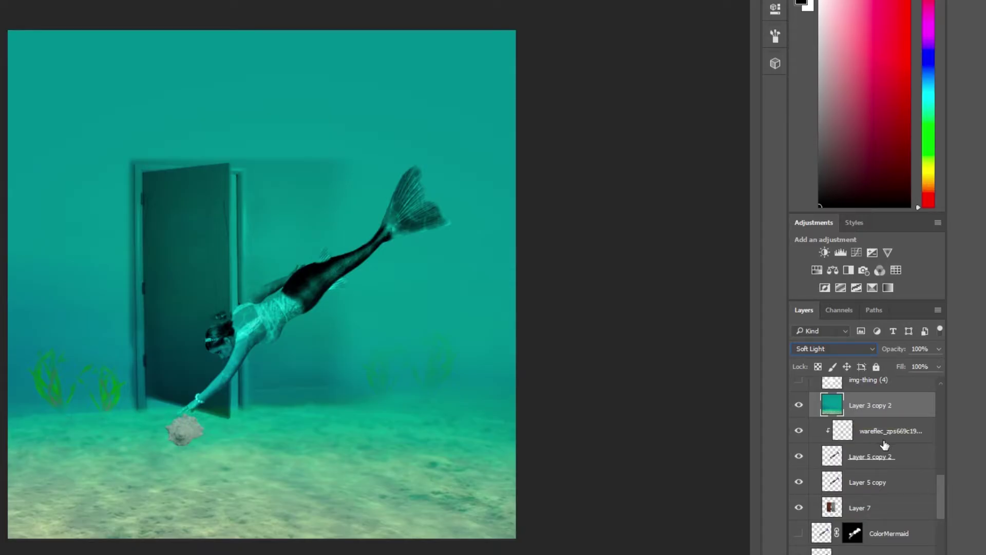
pyautogui.click(799, 405)
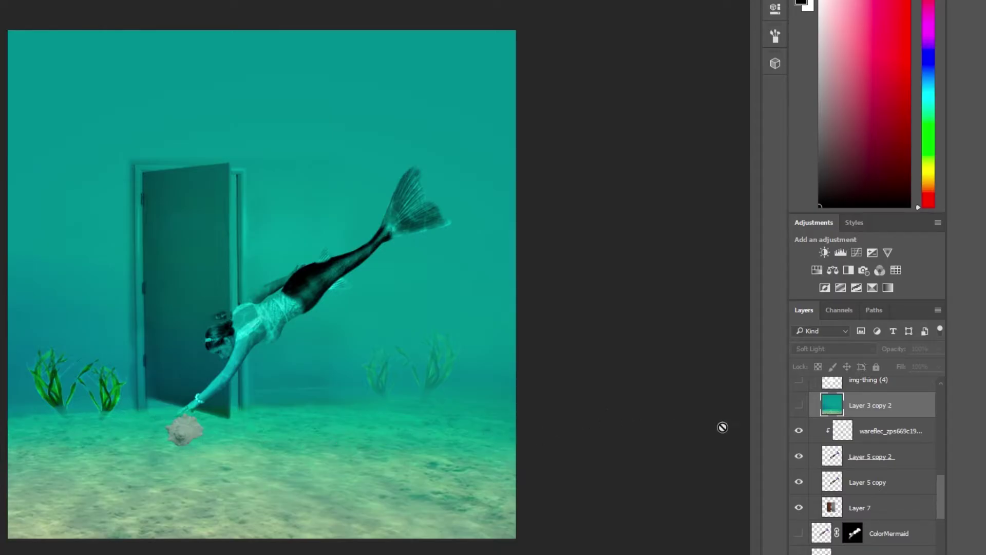
pyautogui.click(799, 406)
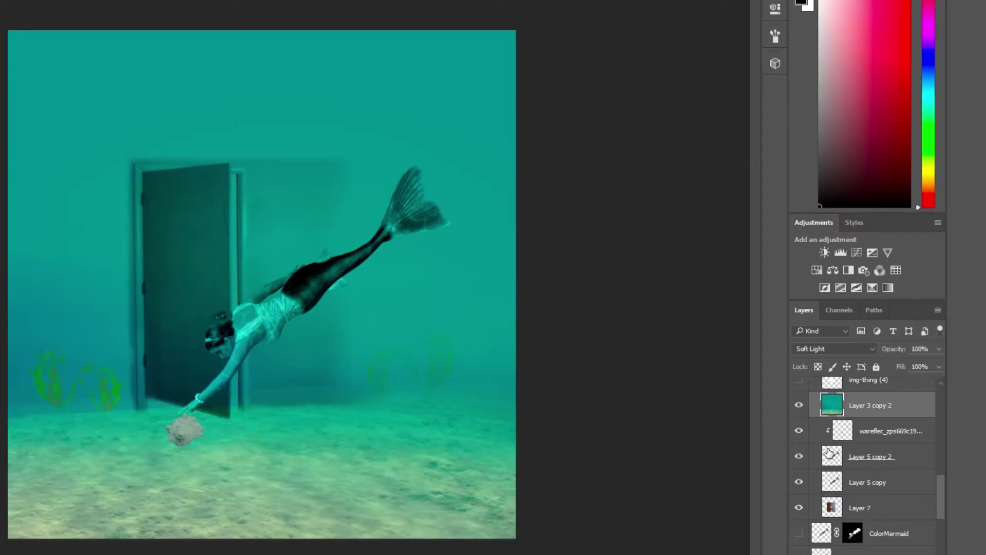
# - Show the img-thing (4) bubble layers through copies 4, 5 and 6
pyautogui.scroll(3, 876, 473)
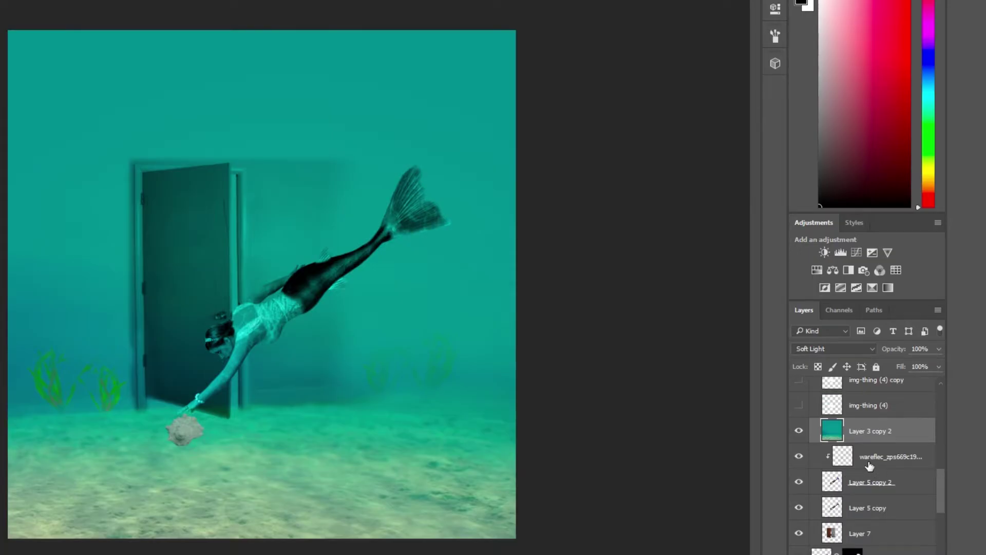
pyautogui.click(800, 458)
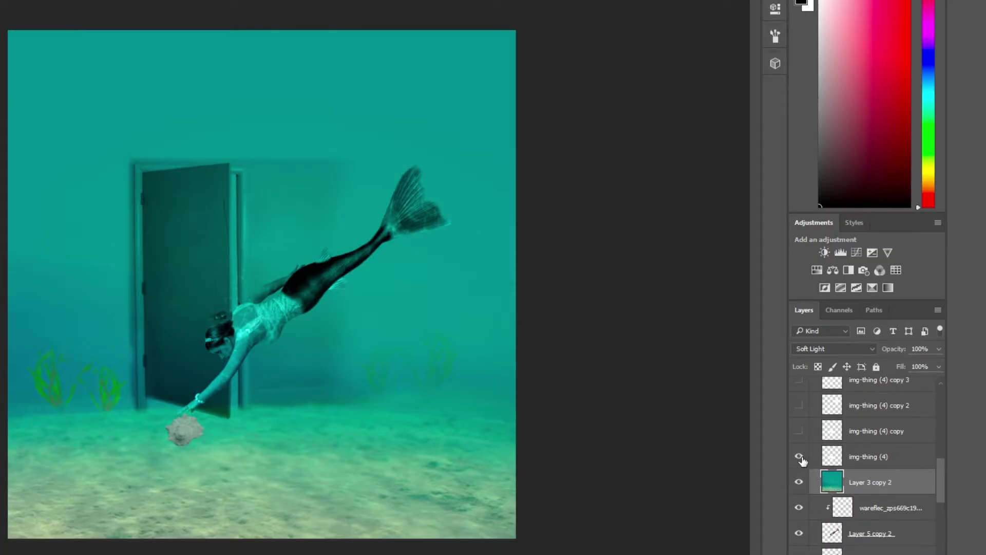
pyautogui.click(799, 431)
pyautogui.click(800, 406)
pyautogui.scroll(2, 800, 409)
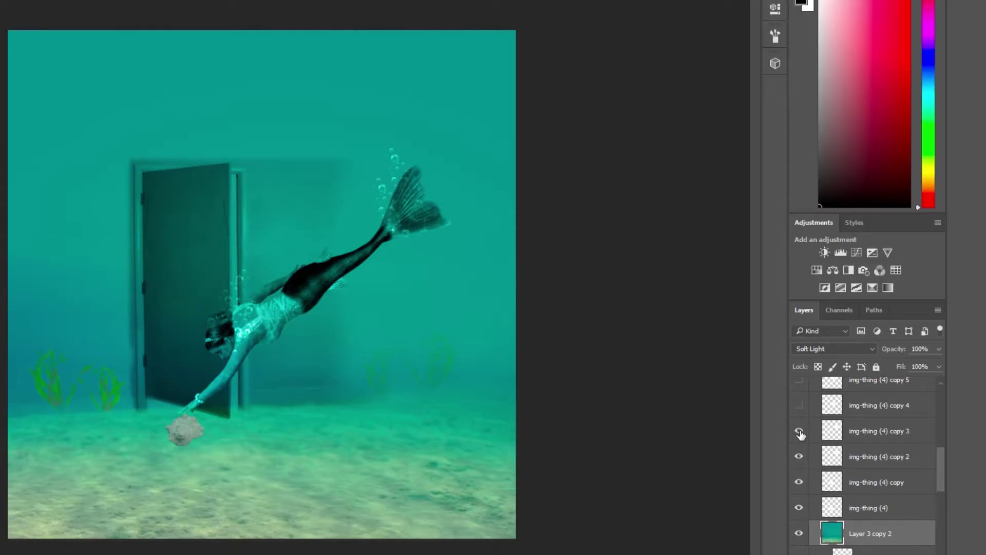
pyautogui.click(800, 407)
pyautogui.click(800, 408)
pyautogui.scroll(1, 799, 409)
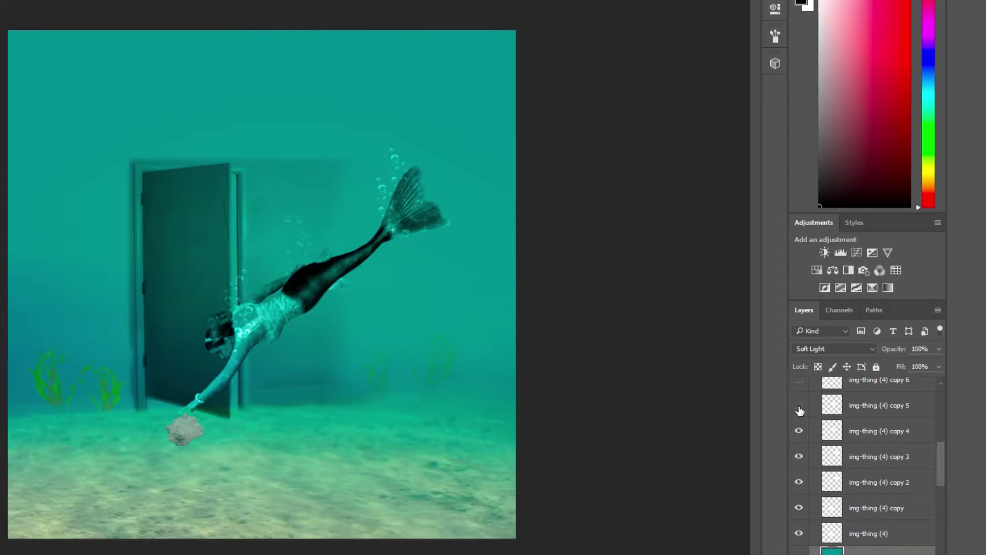
pyautogui.click(799, 407)
pyautogui.scroll(1, 800, 409)
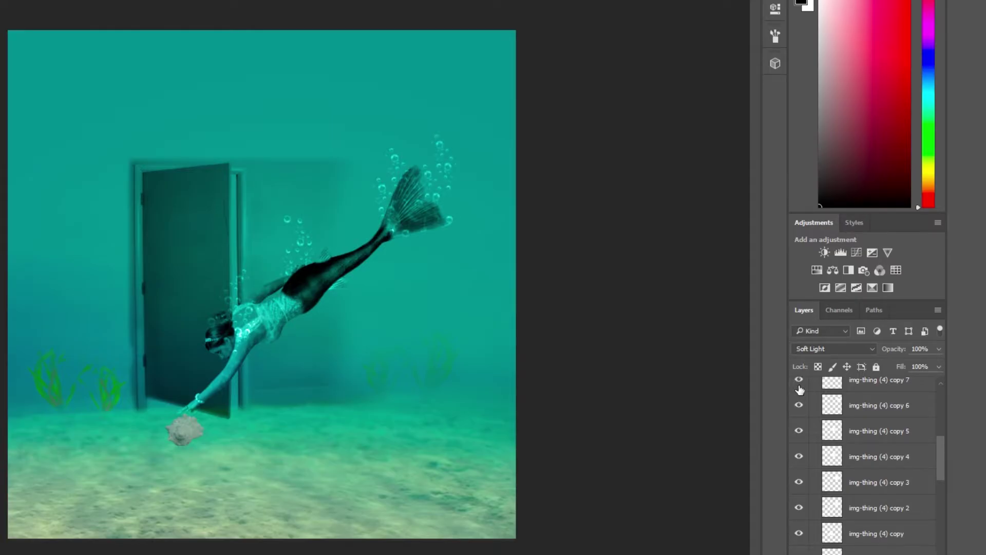
# - Select bubble copies 6, 5 and 4, keep their Divide blend mode, and preview the shell shadow
pyautogui.click(866, 413)
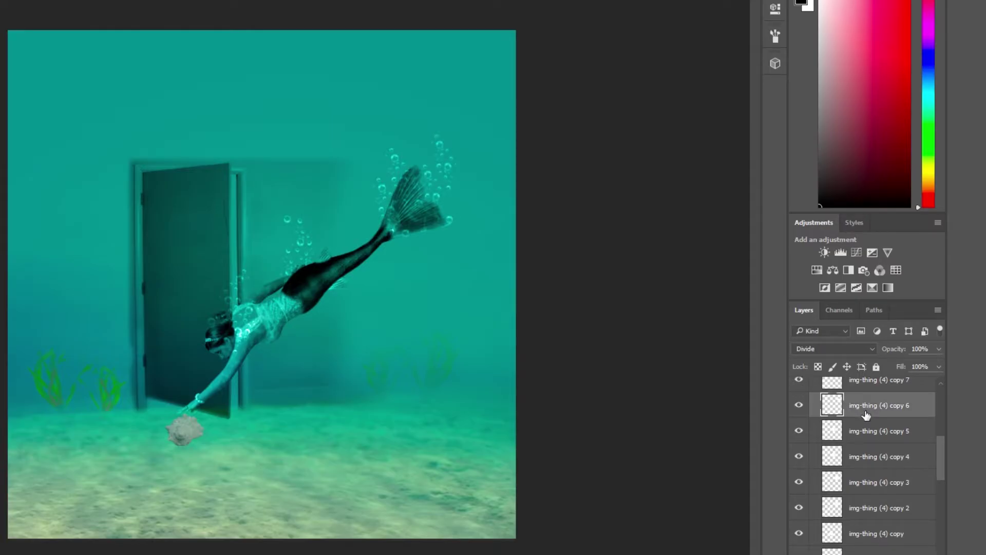
pyautogui.click(868, 437)
pyautogui.click(869, 459)
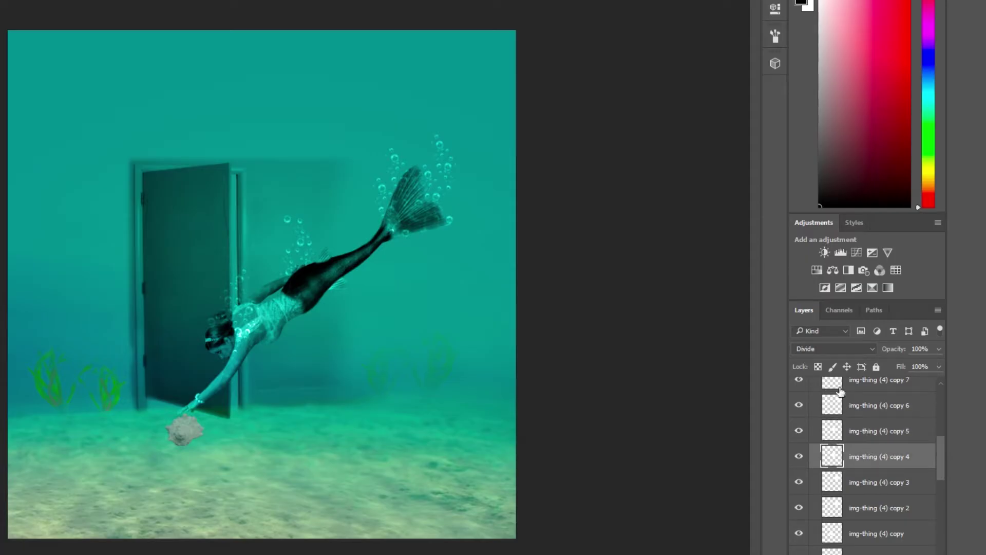
pyautogui.click(809, 348)
pyautogui.click(809, 348)
pyautogui.scroll(2, 912, 454)
pyautogui.click(800, 406)
# - Turn on the shadow under the shell and select the shadow layer at 76% opacity
pyautogui.click(799, 406)
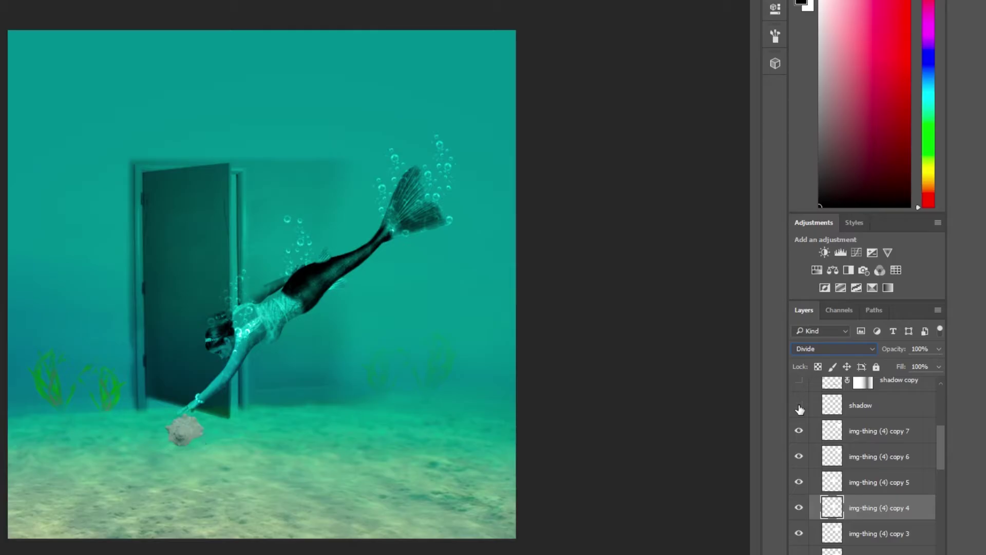
pyautogui.click(799, 406)
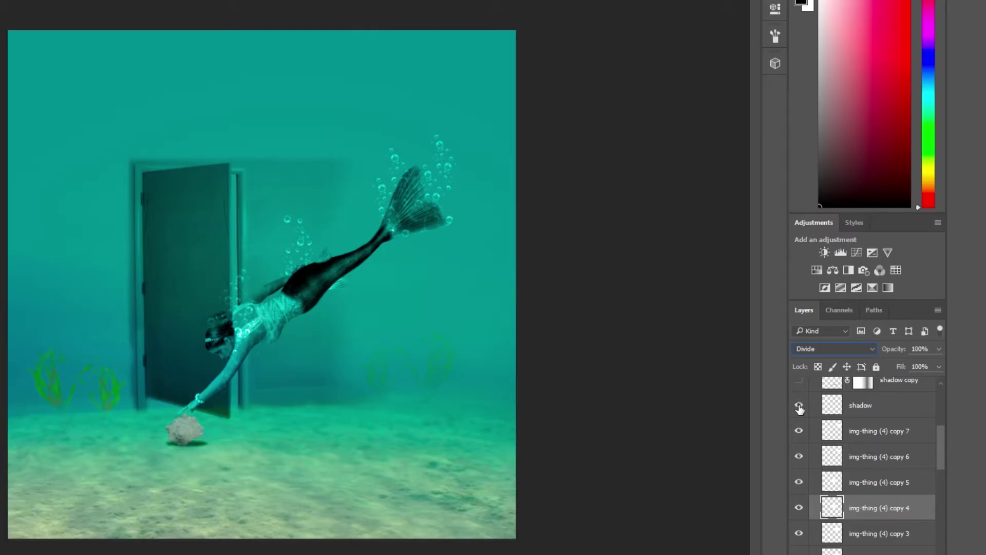
pyautogui.click(866, 407)
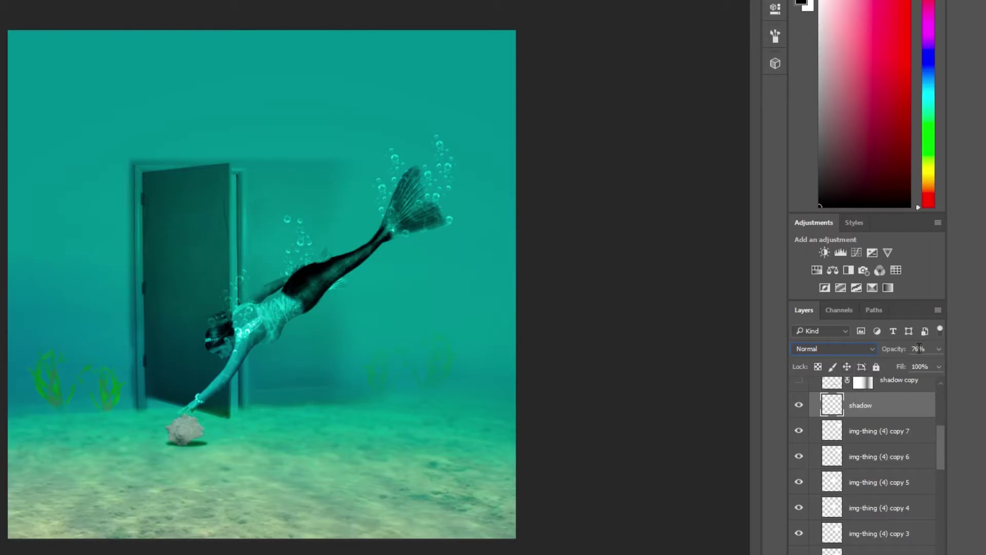
pyautogui.scroll(1, 894, 402)
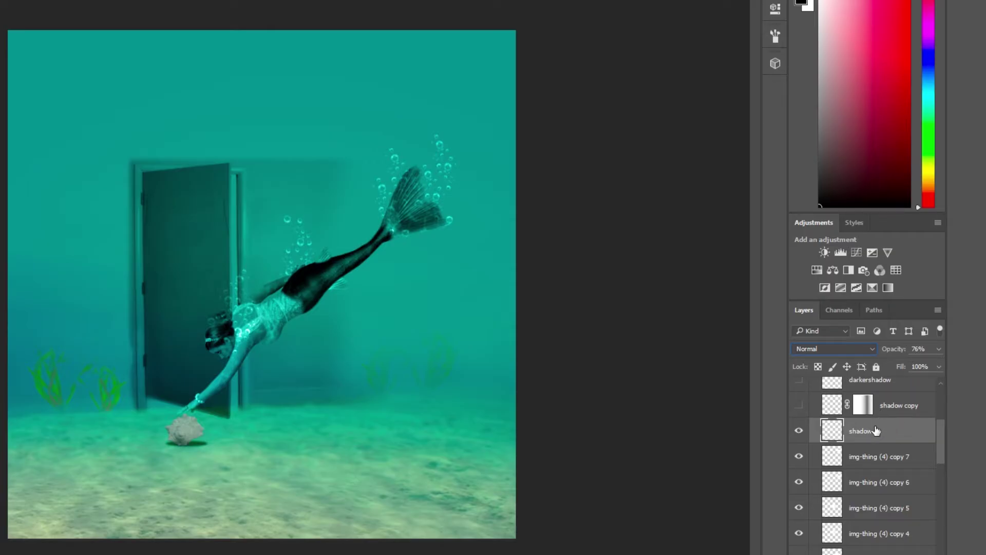
# - Show the darker shadows under the mermaid and the shell, comparing them on and off
pyautogui.click(800, 405)
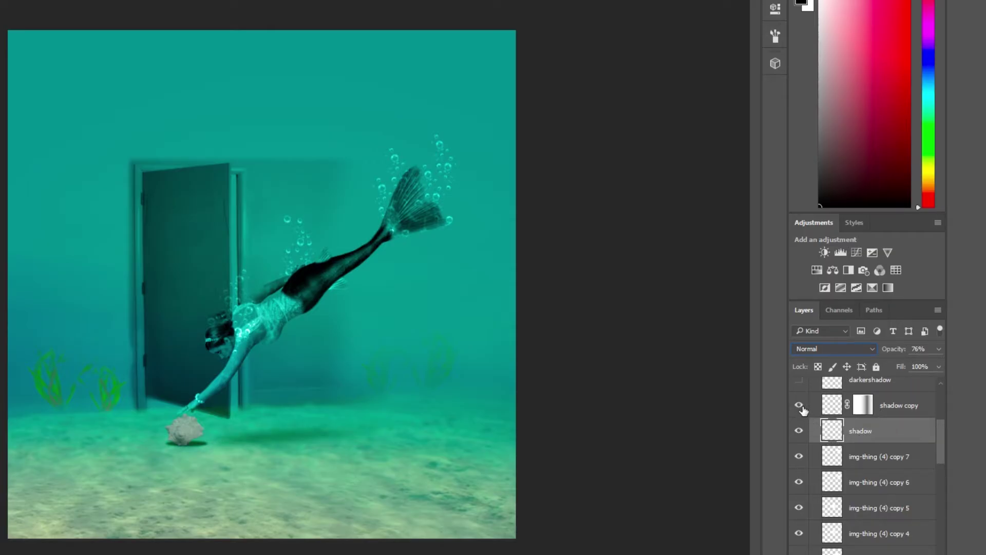
pyautogui.click(832, 404)
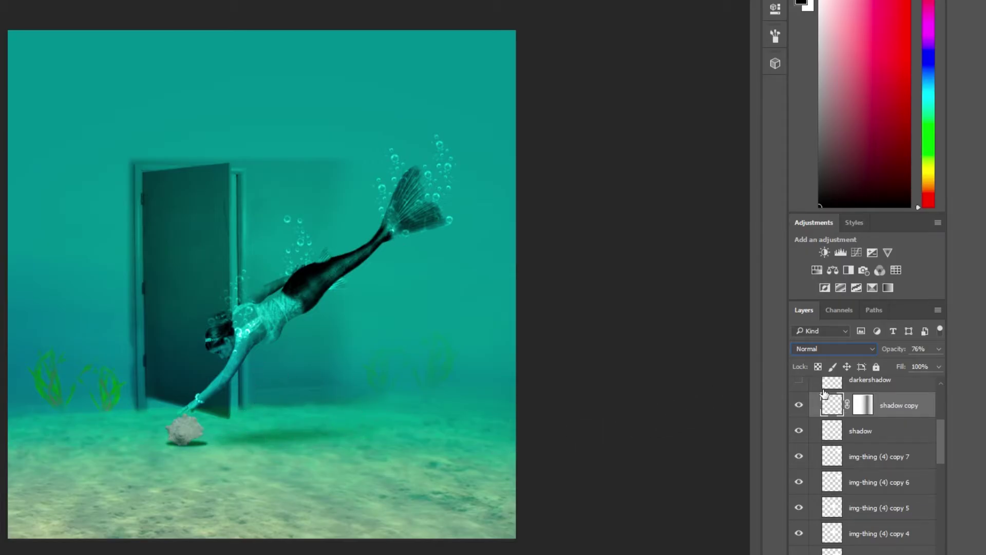
pyautogui.scroll(1, 824, 394)
pyautogui.click(799, 405)
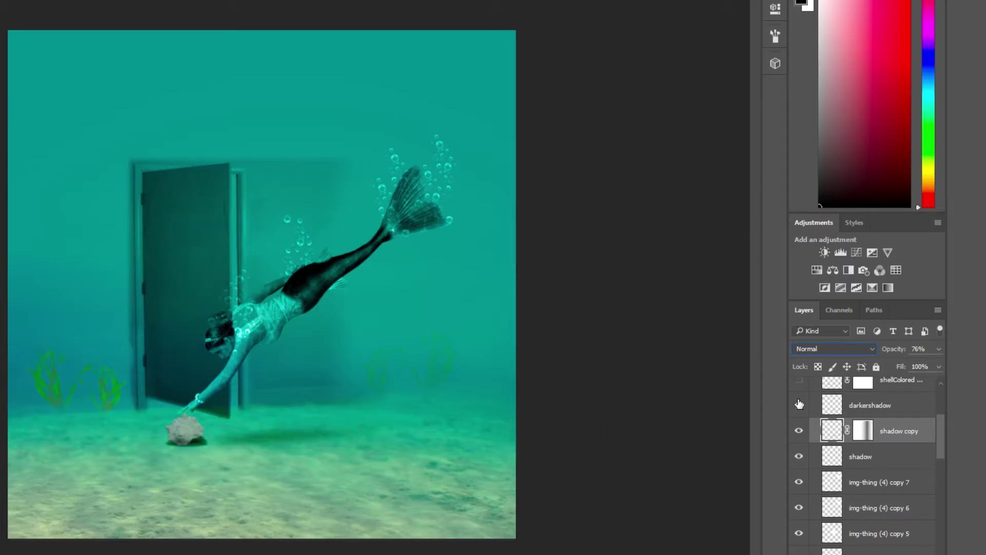
pyautogui.scroll(1, 799, 406)
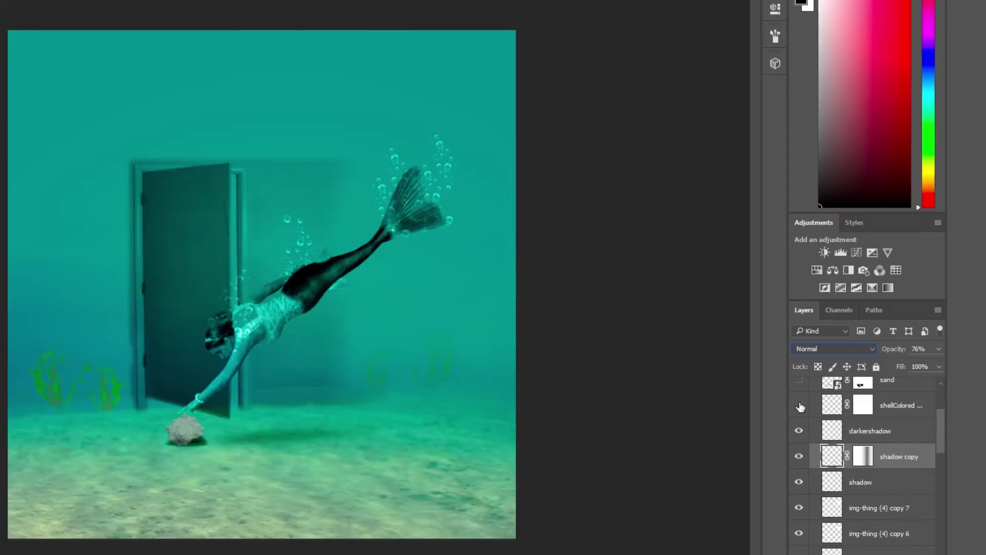
pyautogui.click(798, 433)
pyautogui.click(798, 433)
pyautogui.click(798, 434)
pyautogui.click(798, 434)
# - Show the recoloured shell layer, checking it against the original shell
pyautogui.click(801, 405)
pyautogui.click(800, 405)
pyautogui.scroll(1, 803, 405)
pyautogui.click(799, 431)
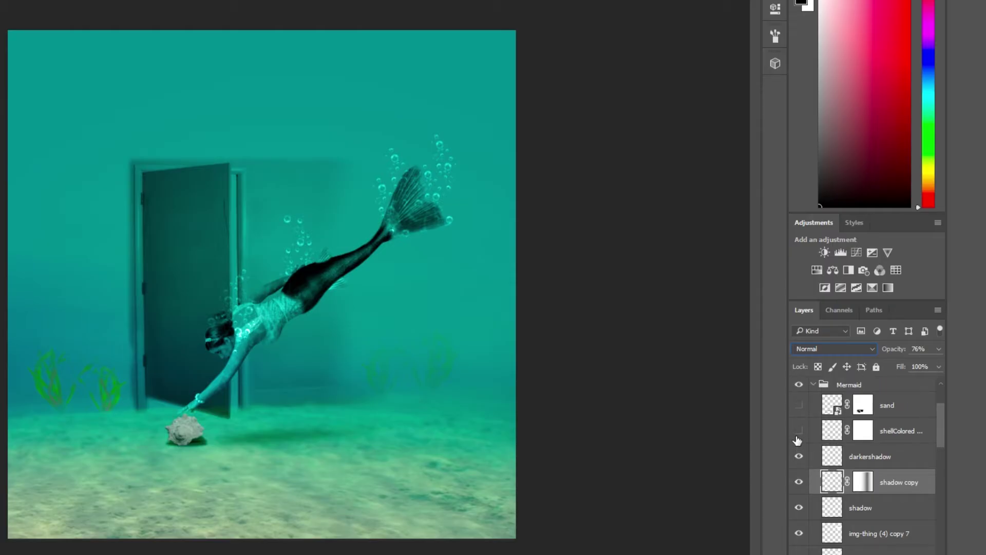
pyautogui.click(799, 432)
pyautogui.click(799, 430)
pyautogui.click(799, 430)
# - Turn on the sand layer so sand covers the base of the shell
pyautogui.click(798, 406)
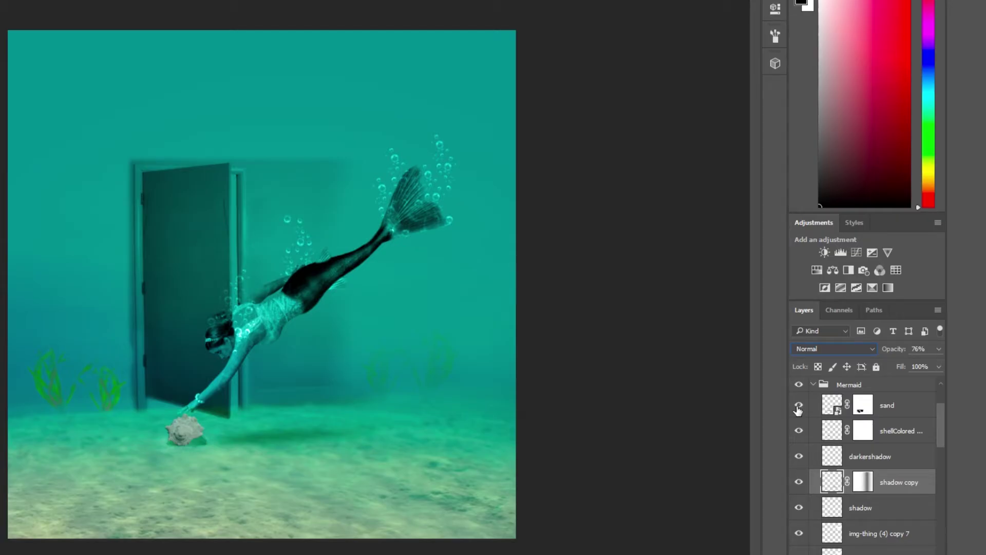
pyautogui.click(798, 406)
pyautogui.click(797, 406)
pyautogui.scroll(1, 819, 441)
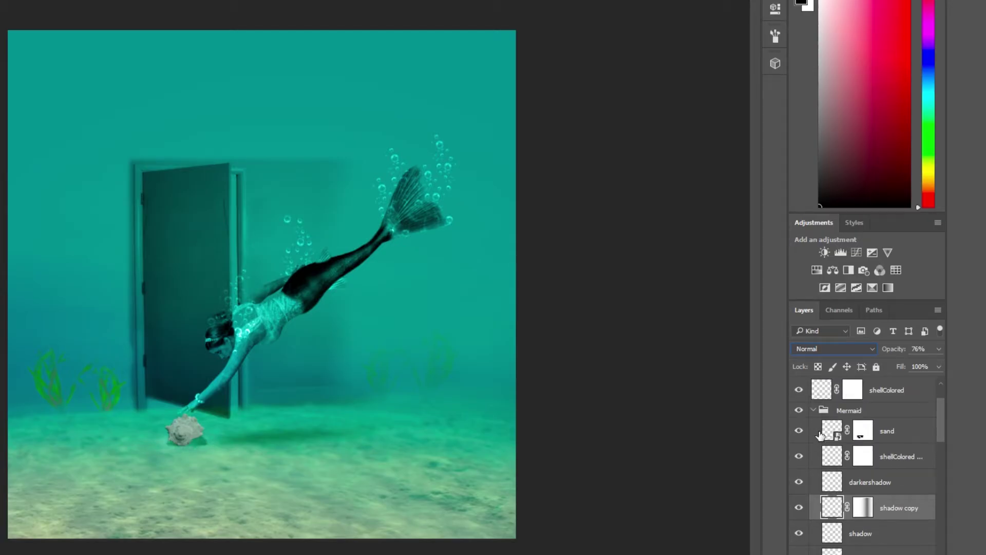
pyautogui.scroll(2, 800, 456)
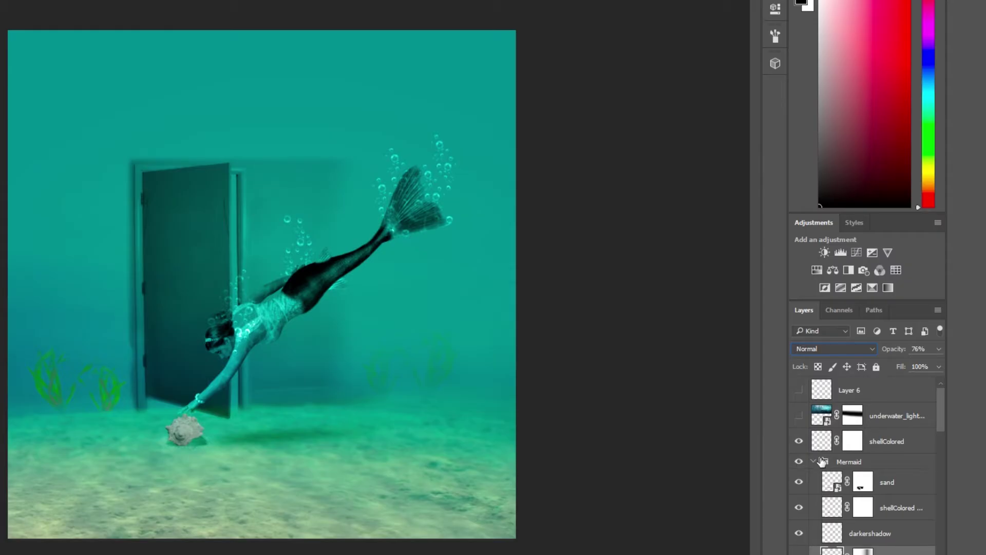
# - Turn on the underwater_light layer so sun rays stream down through the water
pyautogui.click(799, 415)
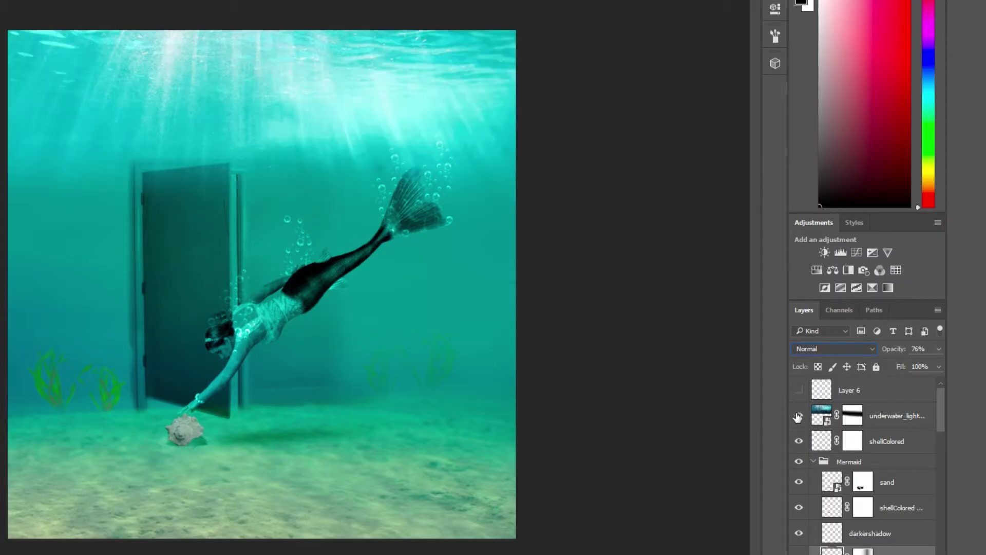
pyautogui.click(798, 416)
pyautogui.click(798, 417)
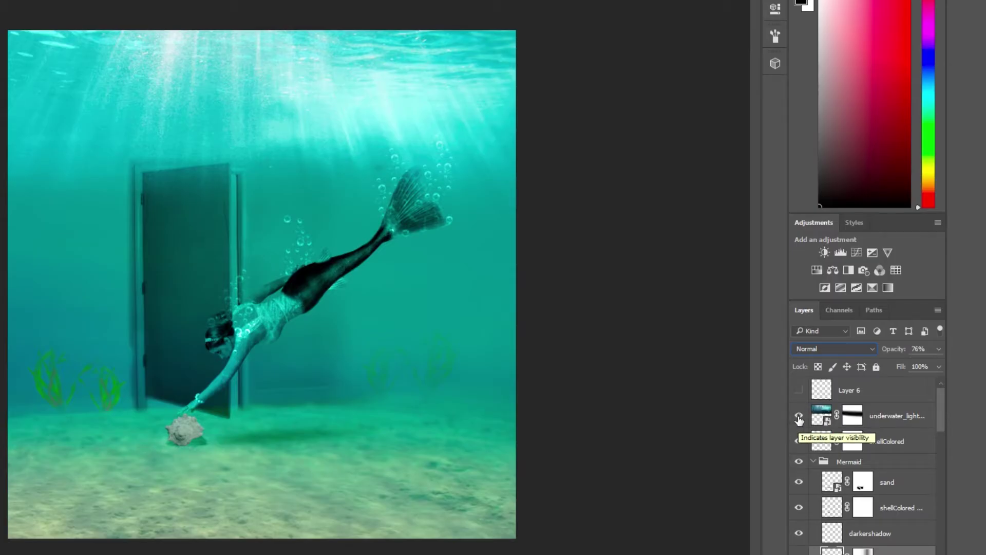
pyautogui.click(799, 417)
pyautogui.click(799, 417)
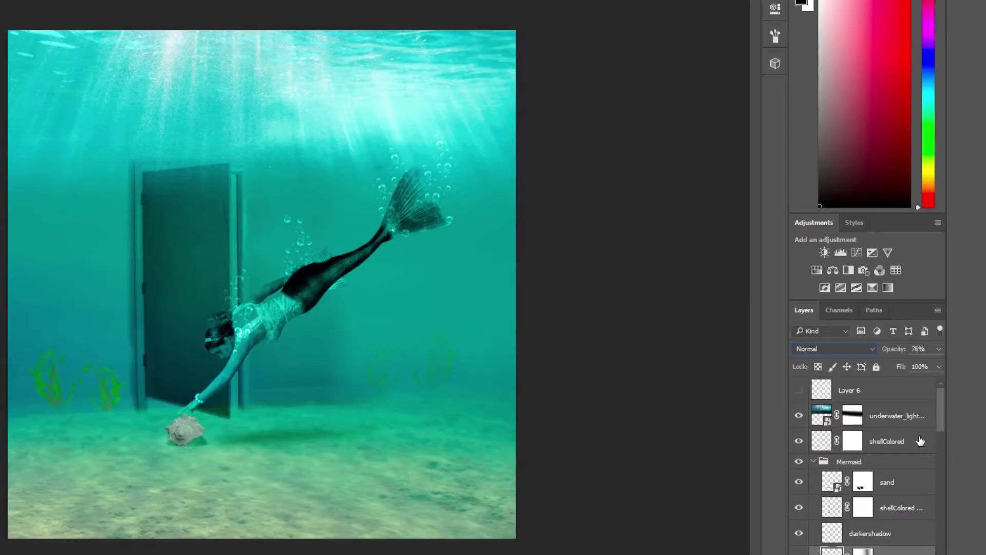
pyautogui.scroll(-10, 921, 441)
# - Turn on the ColorMermaid layer for a purple-blue tail and select it at 84% opacity
pyautogui.scroll(-3, 875, 484)
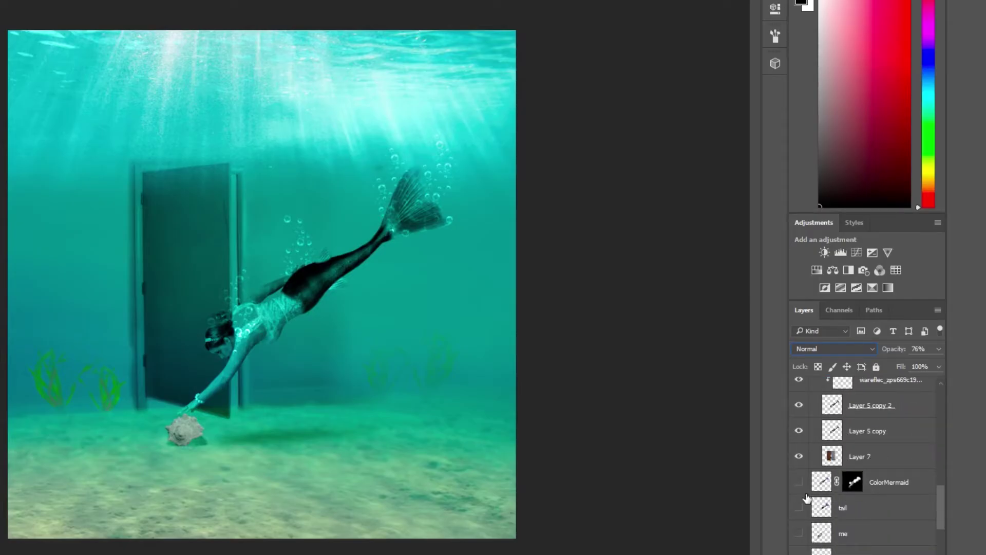
pyautogui.click(797, 483)
pyautogui.click(798, 483)
pyautogui.click(798, 483)
pyautogui.click(799, 484)
pyautogui.click(798, 483)
pyautogui.click(799, 484)
pyautogui.click(798, 483)
pyautogui.click(798, 483)
pyautogui.click(799, 483)
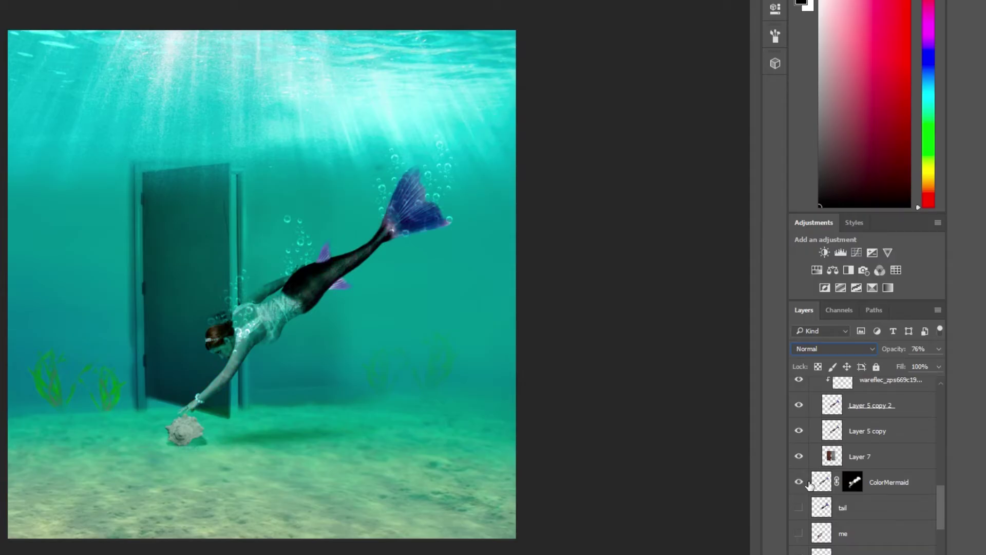
pyautogui.click(827, 482)
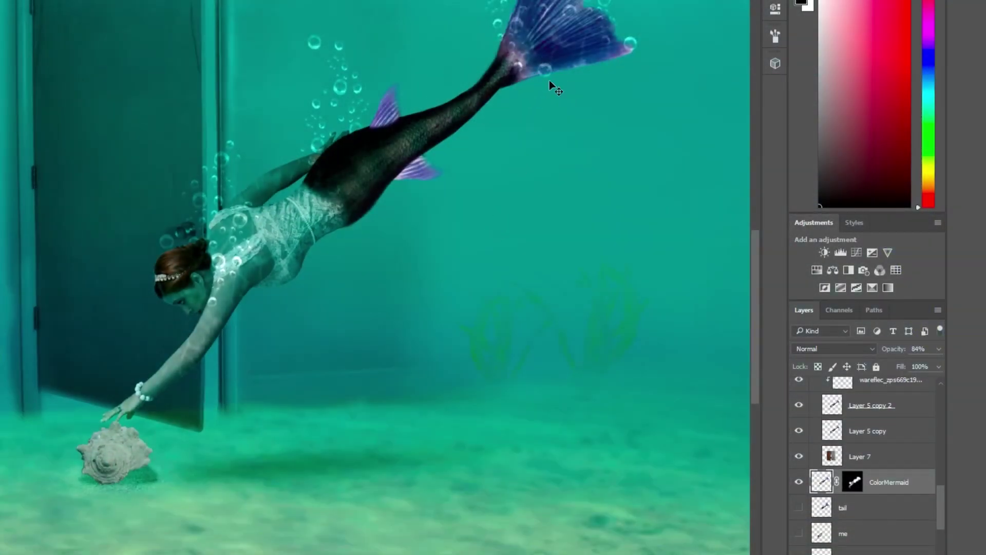
pyautogui.scroll(-1, 547, 63)
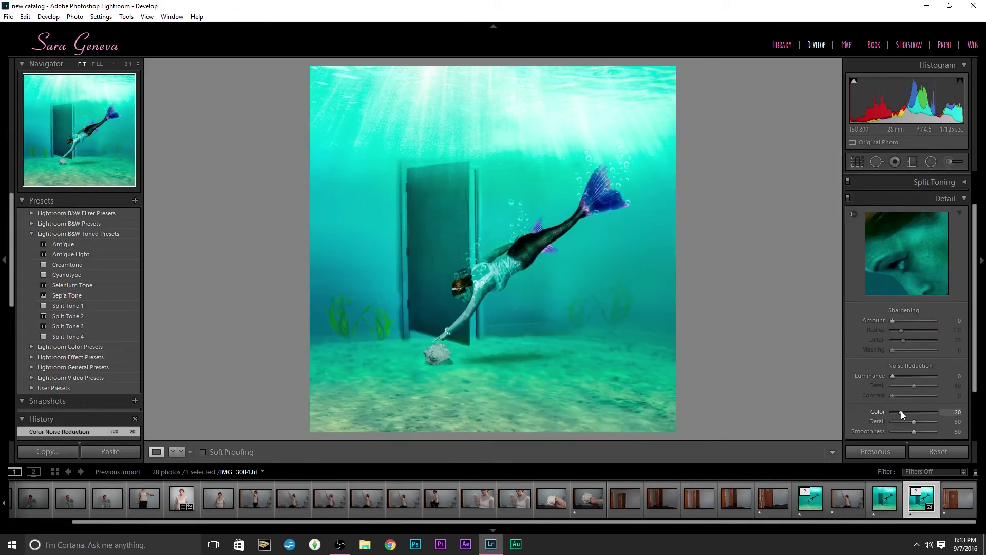
# - Enable the vignette in the Effects panel to darken the image edges
pyautogui.click(946, 198)
pyautogui.click(944, 282)
pyautogui.click(847, 282)
pyautogui.click(944, 282)
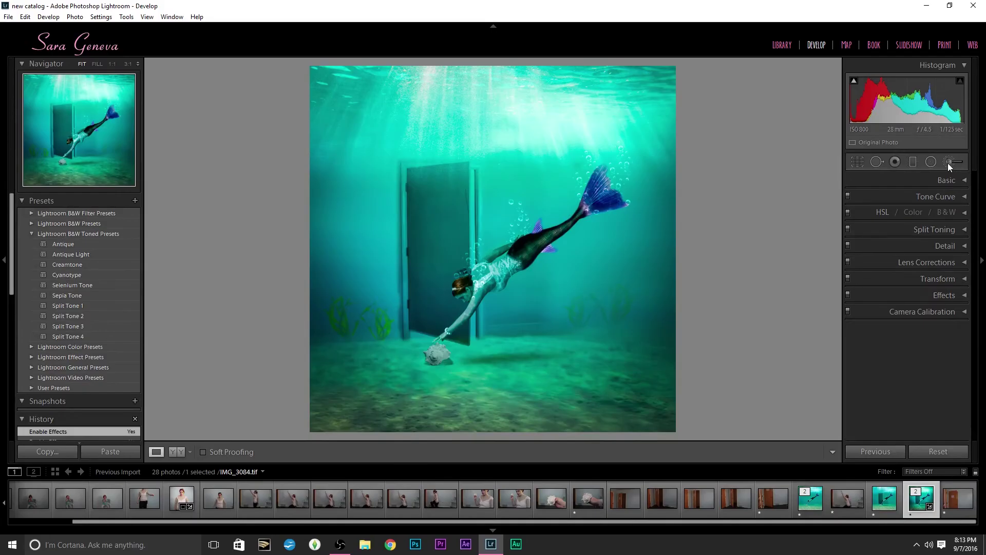
# - Start an Adjustment Brush zoomed on the mermaid's head, with a smaller brush for the hair
pyautogui.click(950, 163)
pyautogui.press('z')
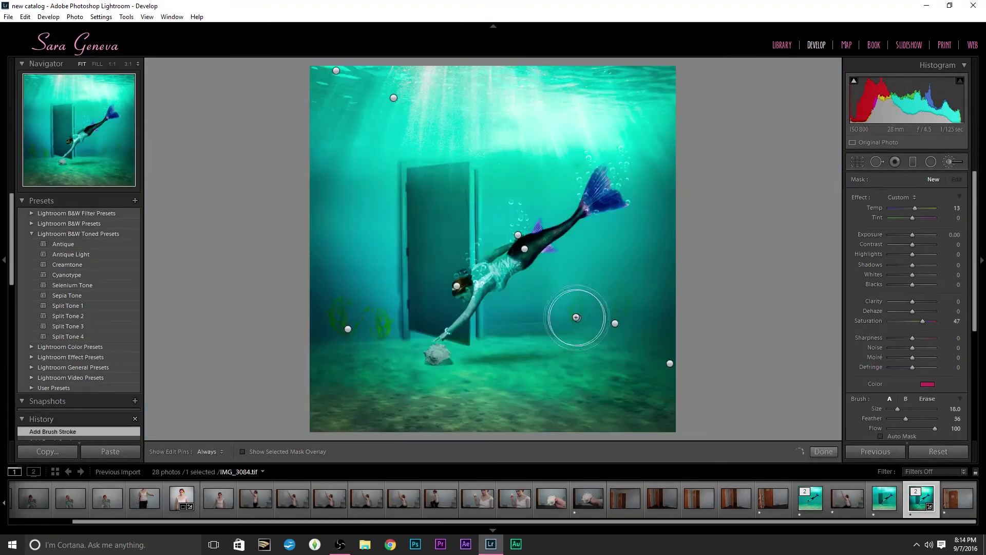
pyautogui.press('z')
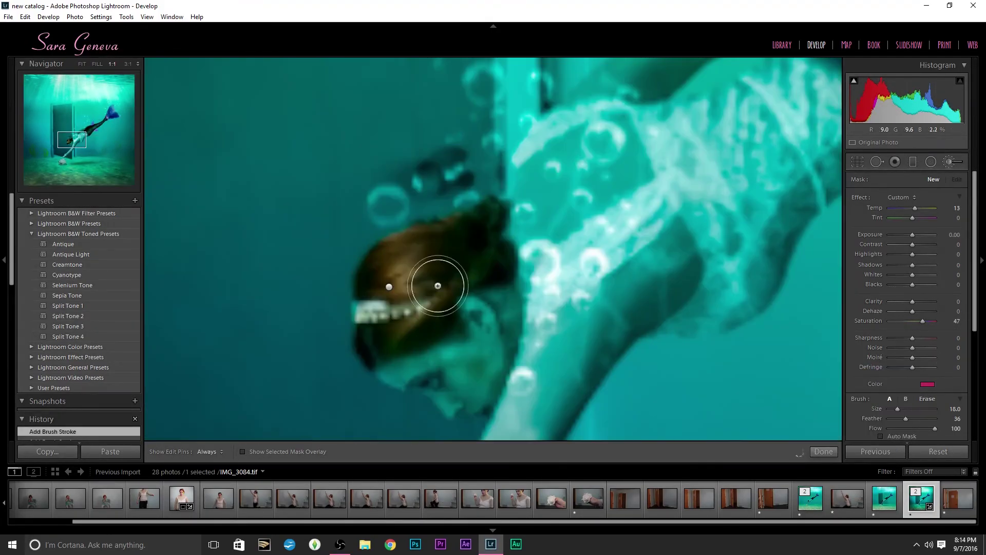
pyautogui.press('h')
pyautogui.press('[')
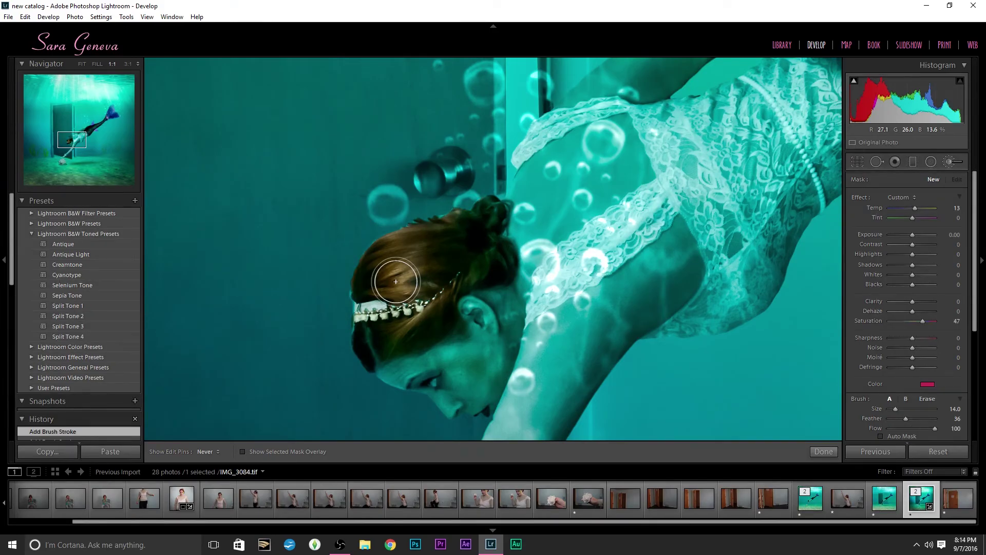